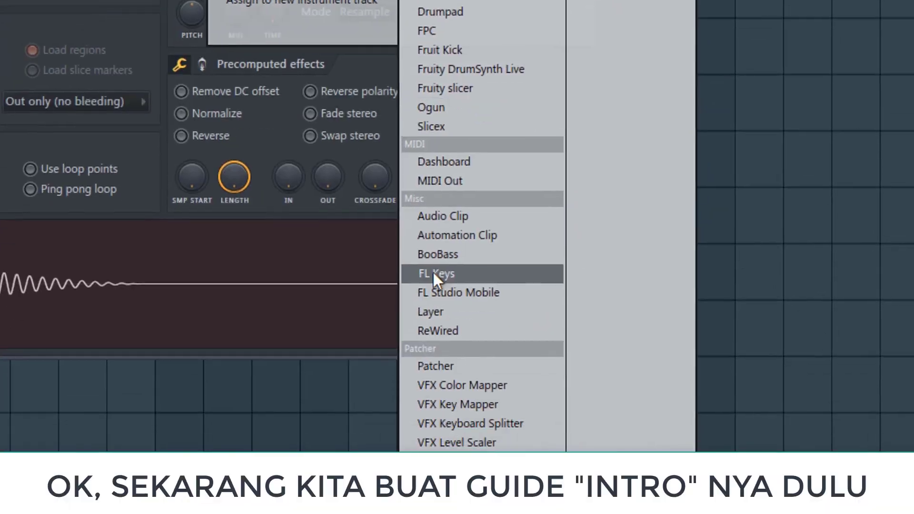
Step: Insert an FL Keys instrument and draw consecutive root notes B3, E4, G#3 and E4 in its piano roll, auditioning the progression
{"action": "left_click", "coordinate": [433, 273]}
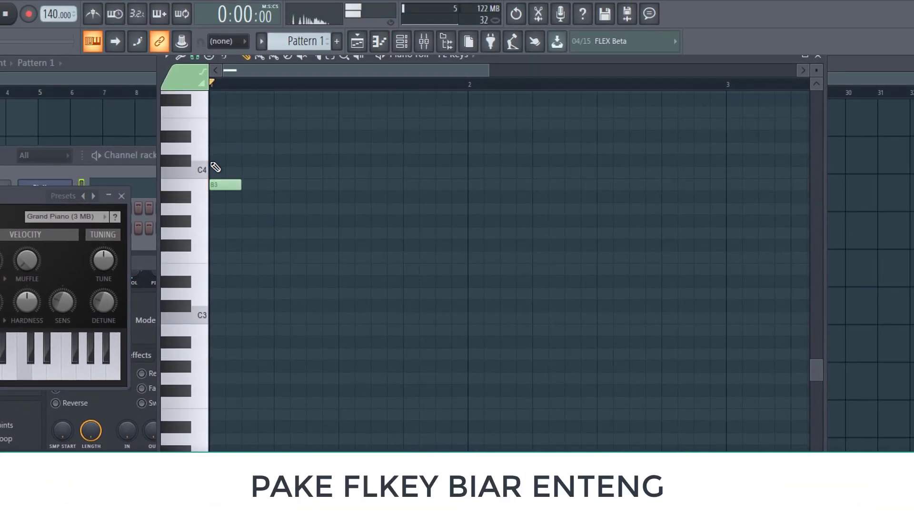
{"action": "scroll", "coordinate": [215, 167], "scroll_direction": "up", "scroll_amount": 5}
{"action": "left_click_drag", "start_coordinate": [240, 184], "coordinate": [467, 329]}
{"action": "left_click_drag", "start_coordinate": [528, 259], "coordinate": [512, 270]}
{"action": "left_click", "coordinate": [434, 90]}
{"action": "key", "text": "space"}
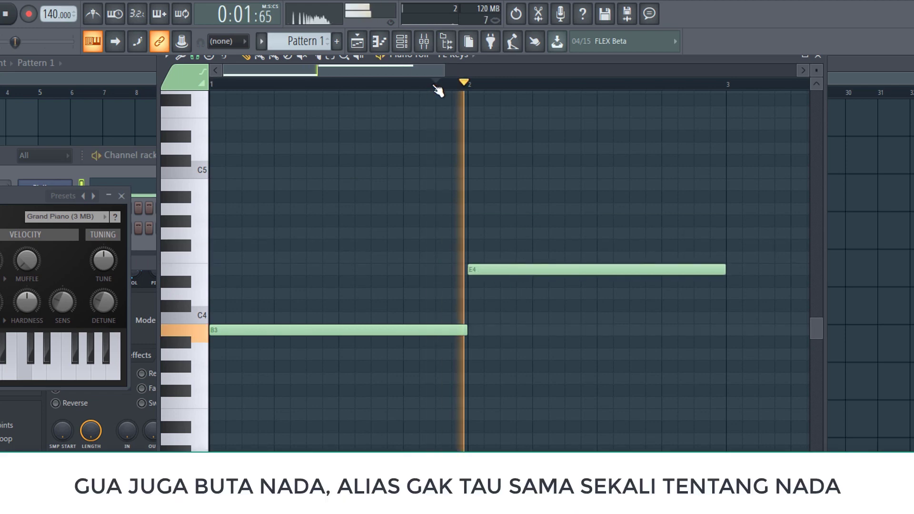
{"action": "key", "text": "space"}
{"action": "left_click_drag", "start_coordinate": [413, 70], "coordinate": [697, 46]}
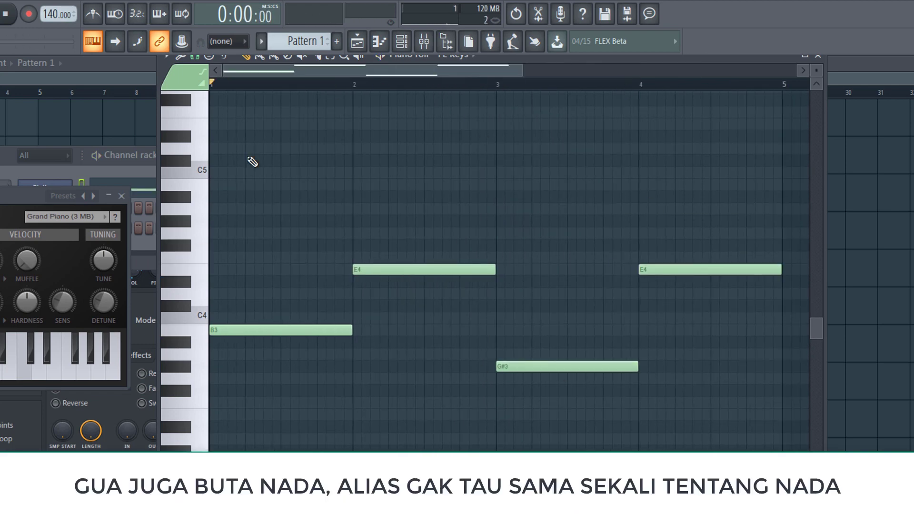
Step: Stack harmony notes above the roots to form chords, such as B3-F#4-B4-D#5 and E4-G#4-B4-F#5, and complete the progression with matching voicings
{"action": "left_click", "coordinate": [257, 222]}
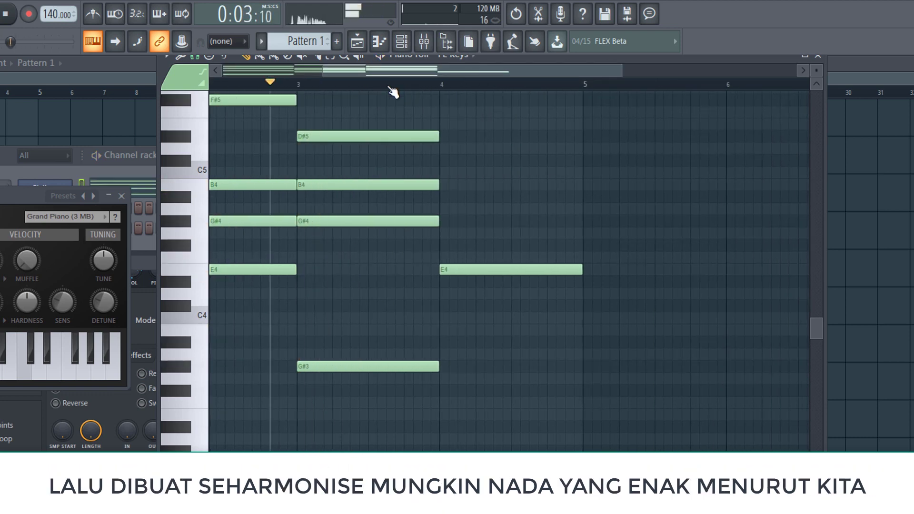
{"action": "left_click", "coordinate": [415, 187]}
{"action": "left_click", "coordinate": [408, 123]}
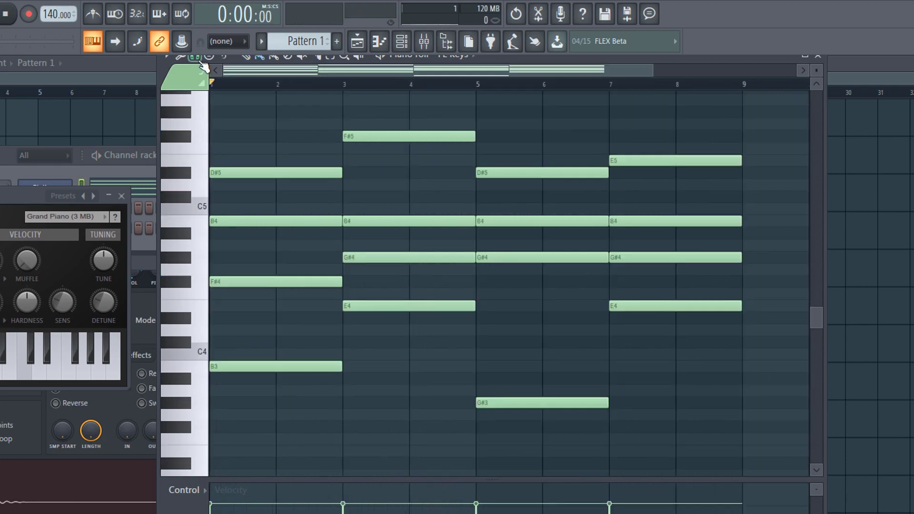
Step: Set the piano roll snap to Step and slice every chord note in Pattern 1 shortly before its end
{"action": "left_click", "coordinate": [194, 56]}
{"action": "left_click", "coordinate": [203, 182]}
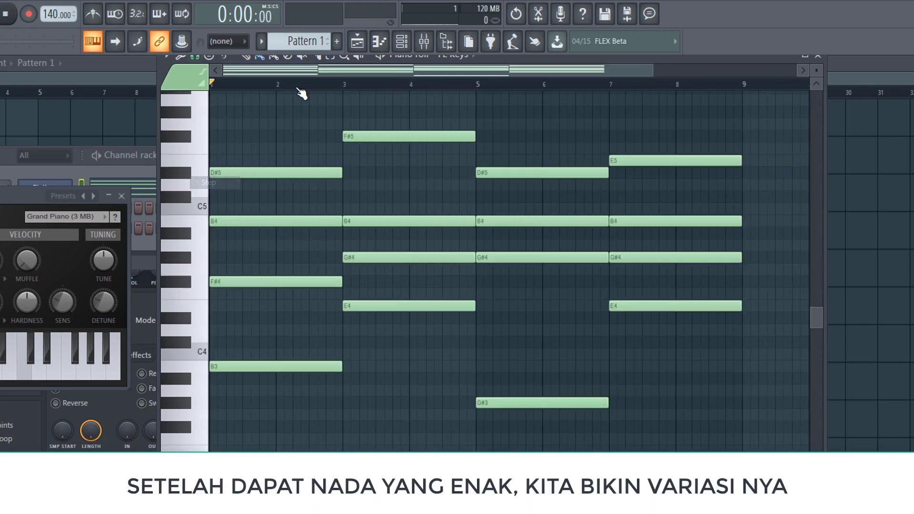
{"action": "left_click", "coordinate": [195, 55]}
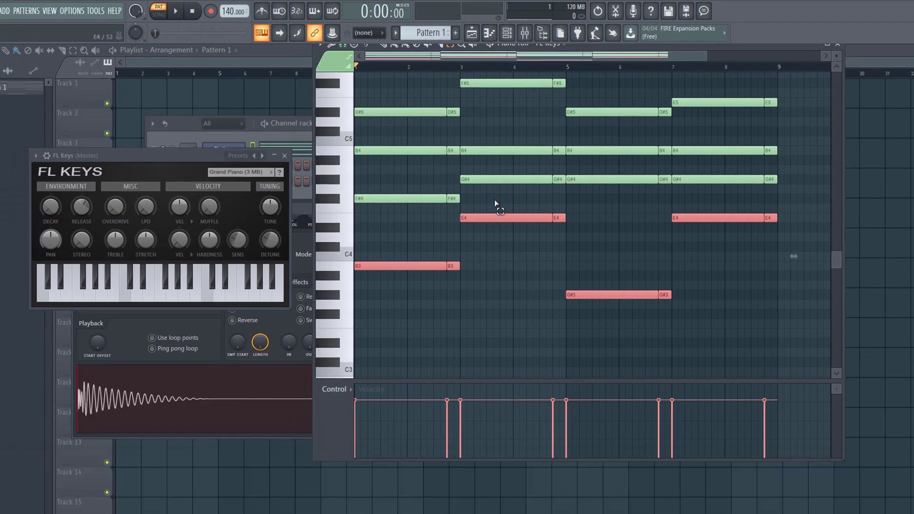
Step: Insert a second FL Keys instrument in the channel rack
{"action": "right_click", "coordinate": [164, 160]}
{"action": "mouse_move", "coordinate": [222, 225]}
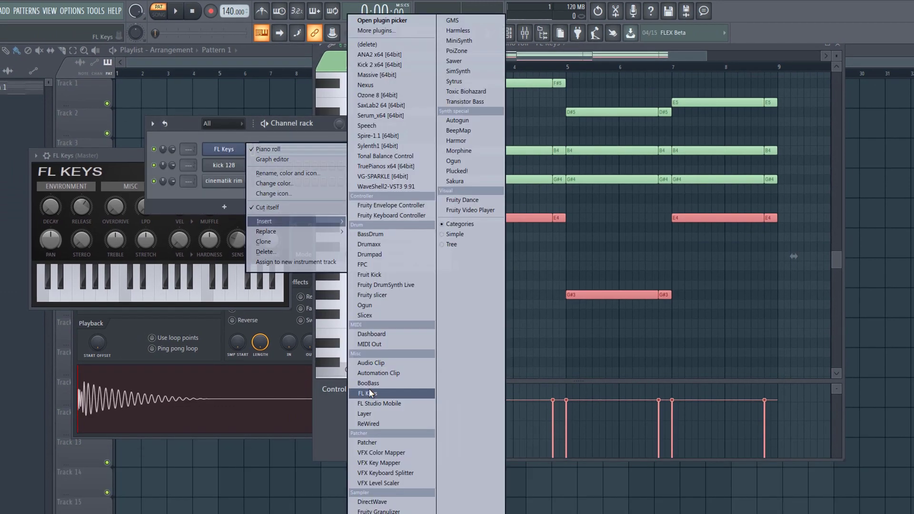
{"action": "left_click", "coordinate": [321, 427]}
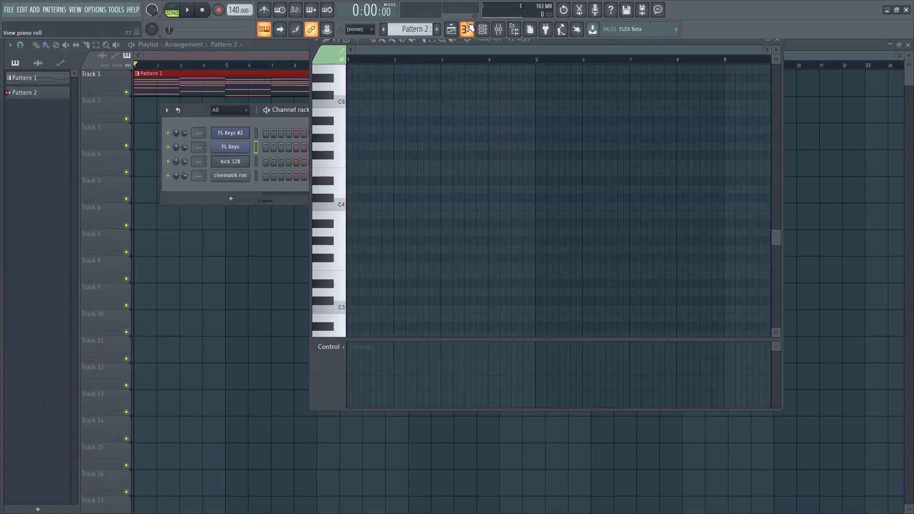
Step: Build four one-bar drop chords in Pattern 2 with the first FL Keys, slice each near its end and audition them
{"action": "left_click", "coordinate": [368, 262]}
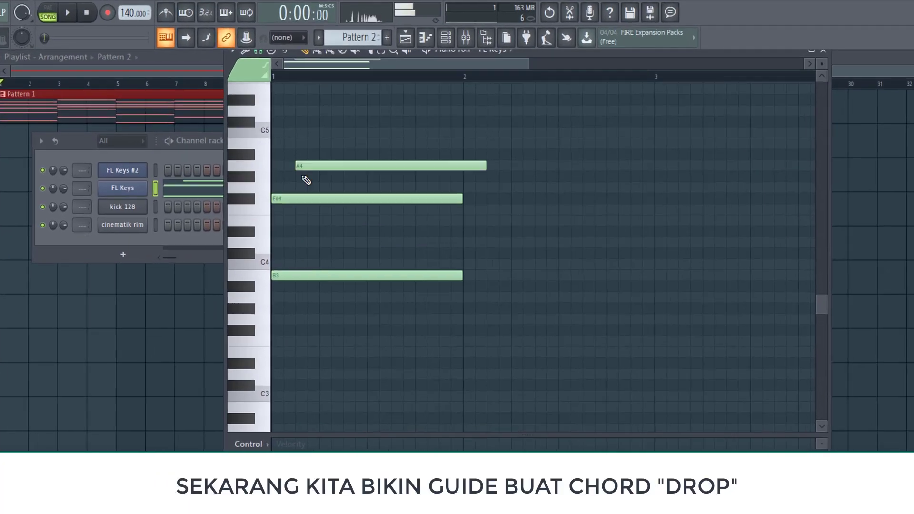
{"action": "left_click", "coordinate": [428, 208]}
{"action": "left_click", "coordinate": [429, 98]}
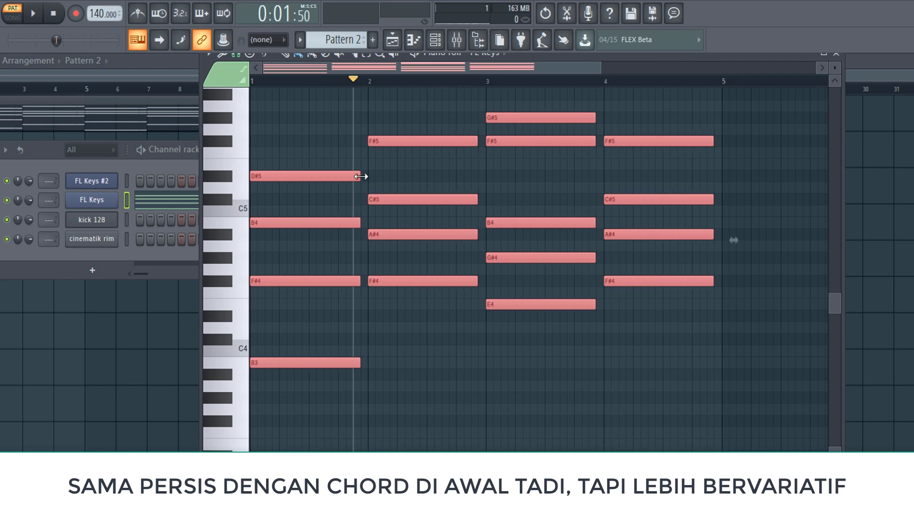
{"action": "key", "text": "space"}
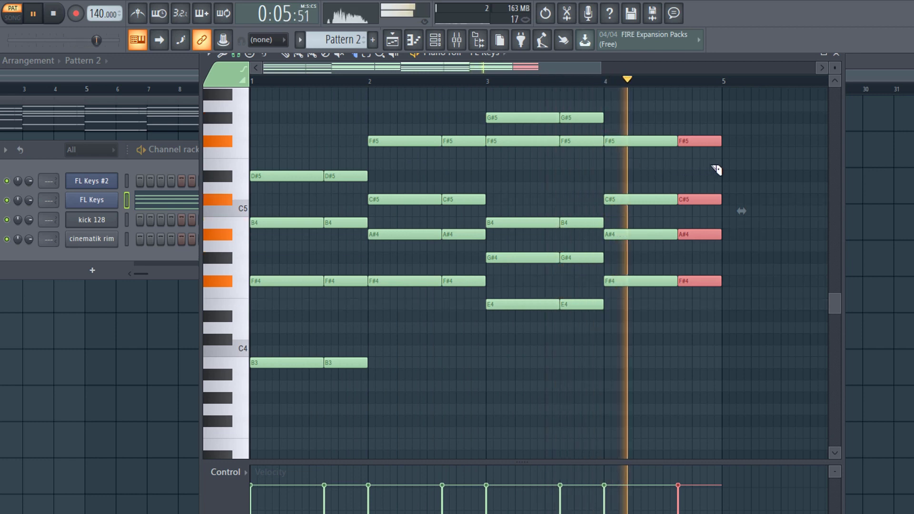
{"action": "key", "text": "space"}
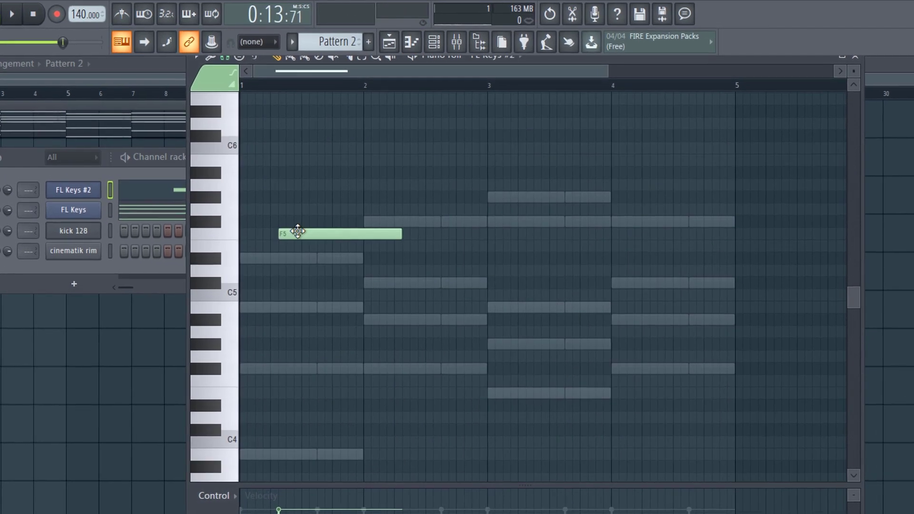
Step: Draw a four-bar drop lead in FL Keys #2 using short notes up to B5, C#6 and D#6, and audition it at 128 BPM
{"action": "left_click_drag", "start_coordinate": [298, 230], "coordinate": [304, 324]}
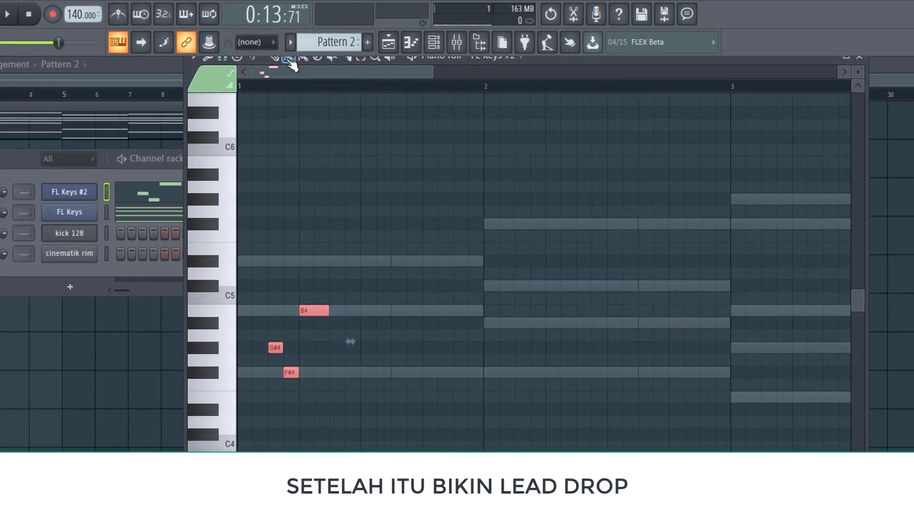
{"action": "left_click_drag", "start_coordinate": [324, 309], "coordinate": [324, 197]}
{"action": "key", "text": "space"}
{"action": "key", "text": "space"}
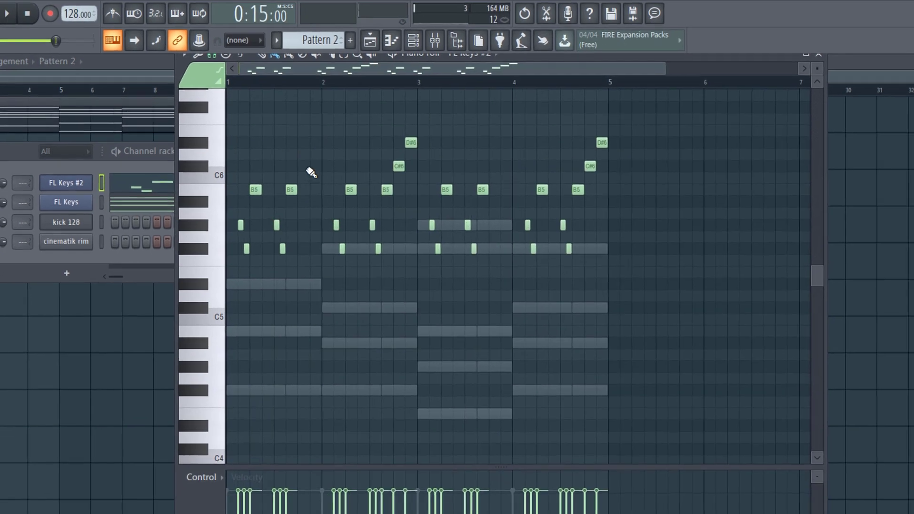
{"action": "key", "text": "space"}
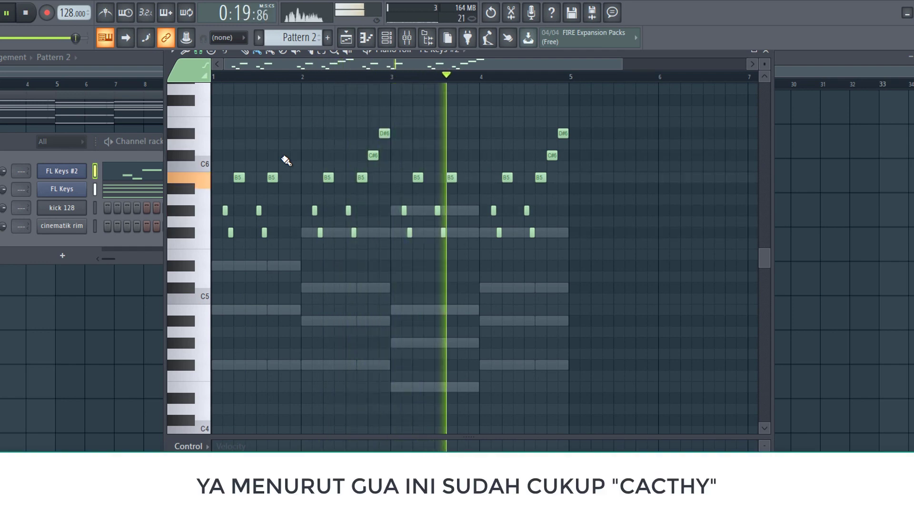
{"action": "key", "text": "space"}
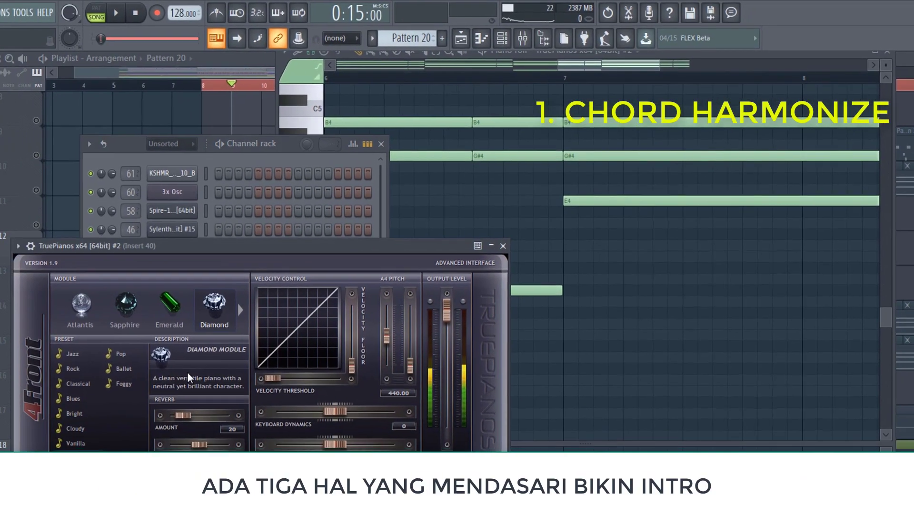
Step: Examine the intro piano's mixer track, the Serum #10 synth patch and its two Fruity parametric EQ 2 effects
{"action": "key", "text": "F9"}
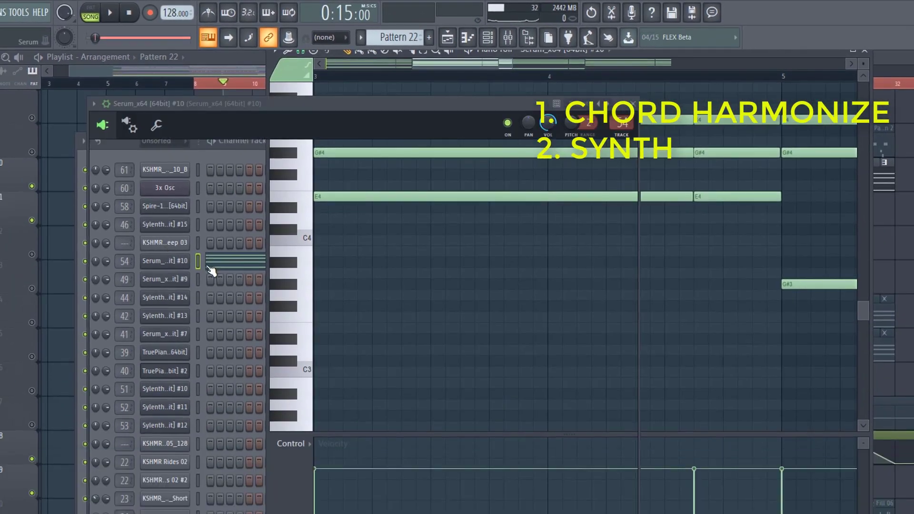
{"action": "left_click", "coordinate": [214, 265]}
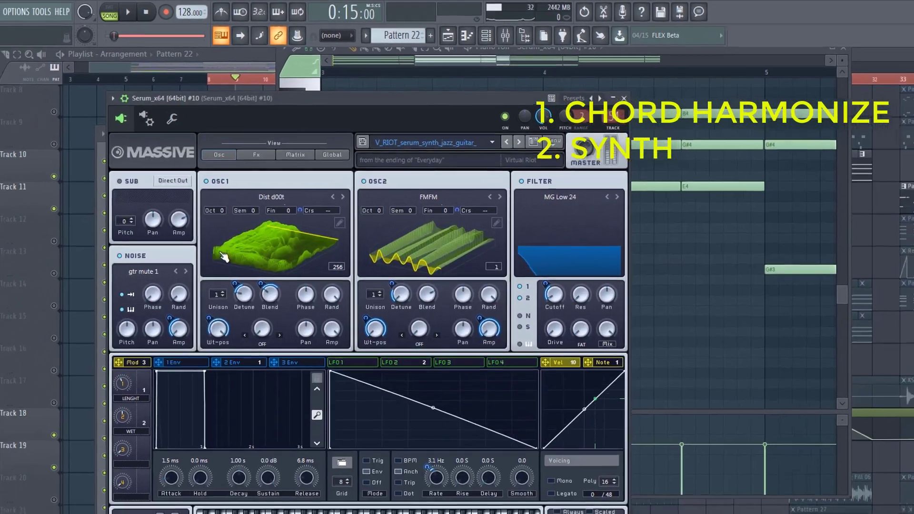
{"action": "key", "text": "F9"}
{"action": "left_click", "coordinate": [742, 210]}
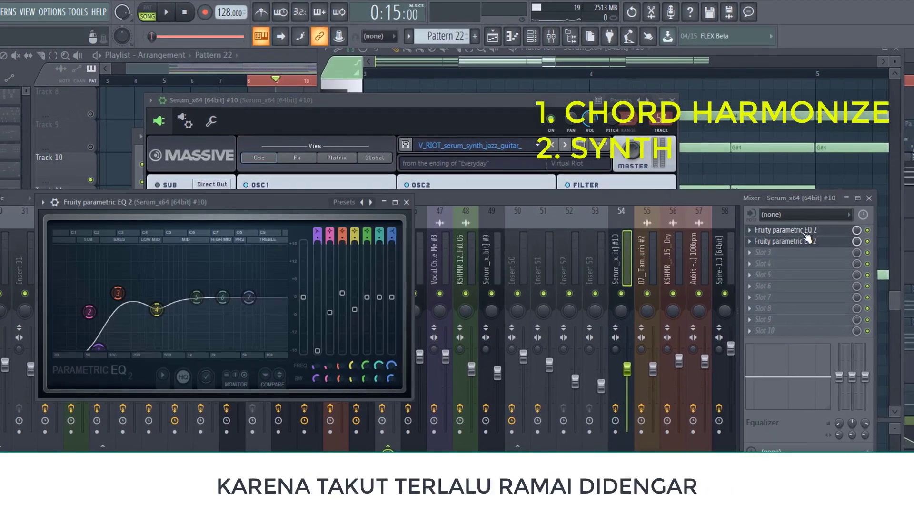
{"action": "left_click", "coordinate": [785, 230]}
{"action": "left_click", "coordinate": [785, 241]}
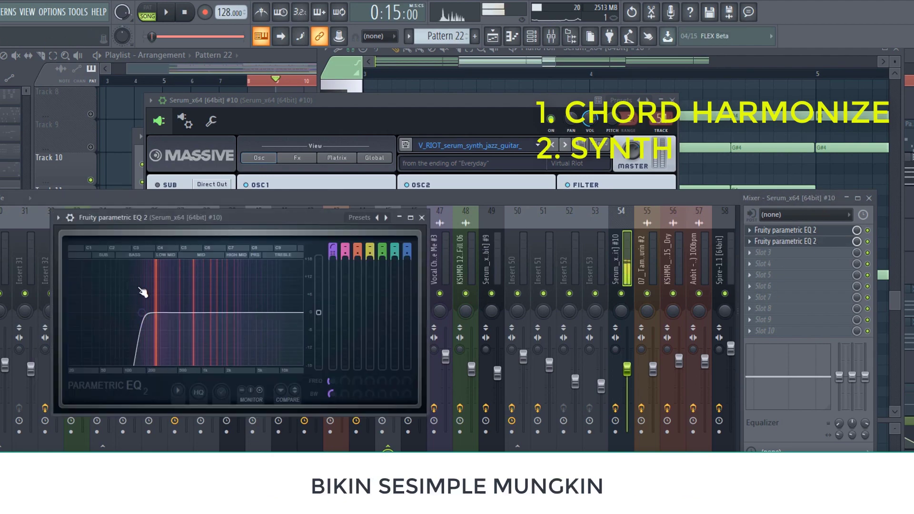
Step: Examine the Gross Beat and Fruity parametric EQ 2 effects on the Sylenth1 #13 mixer track
{"action": "key", "text": "F5"}
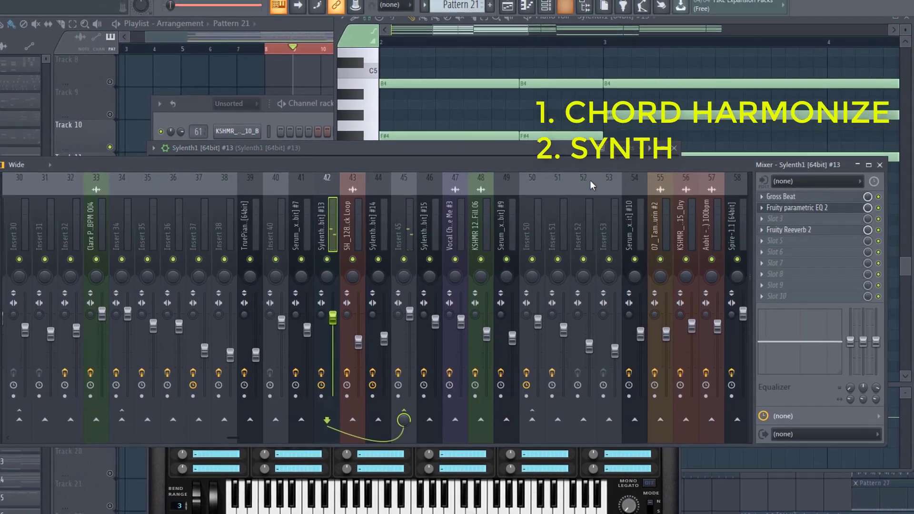
{"action": "left_click", "coordinate": [758, 165]}
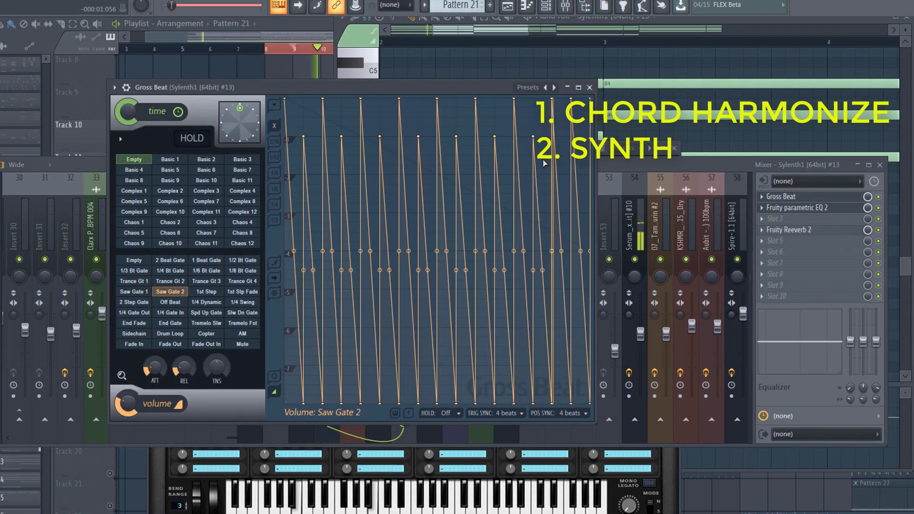
{"action": "left_click", "coordinate": [816, 210]}
{"action": "key", "text": "space"}
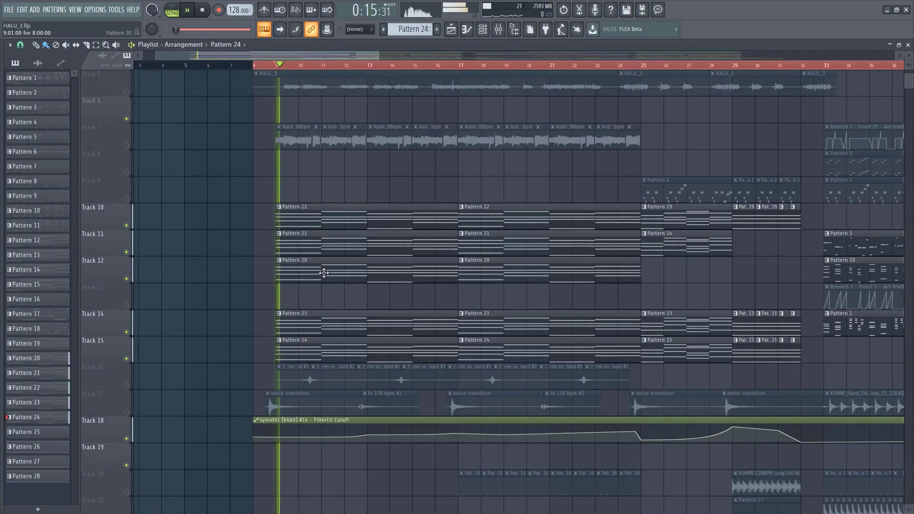
Step: Review the layered intro chord and synth patterns on playlist tracks 10 to 18 during playback
{"action": "scroll", "coordinate": [347, 275], "scroll_direction": "down", "scroll_amount": 1}
{"action": "scroll", "coordinate": [347, 274], "scroll_direction": "up", "scroll_amount": 2}
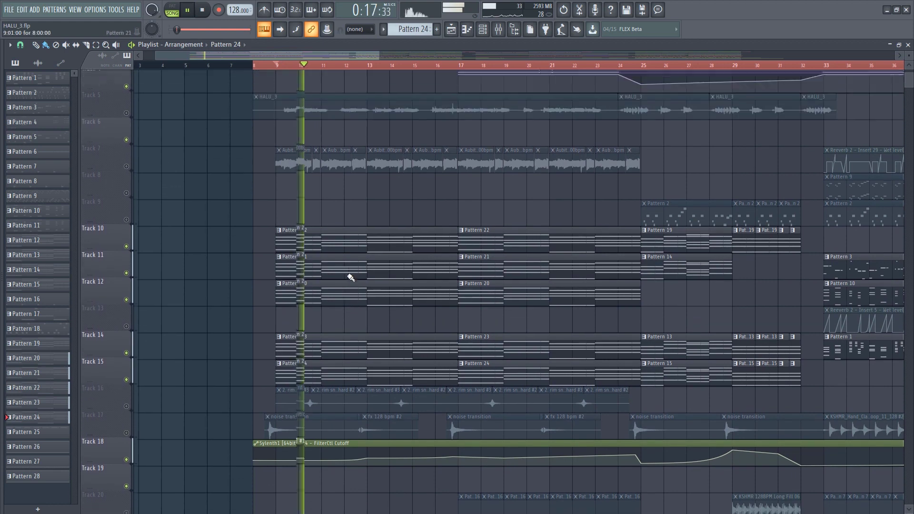
{"action": "scroll", "coordinate": [350, 277], "scroll_direction": "down", "scroll_amount": 5}
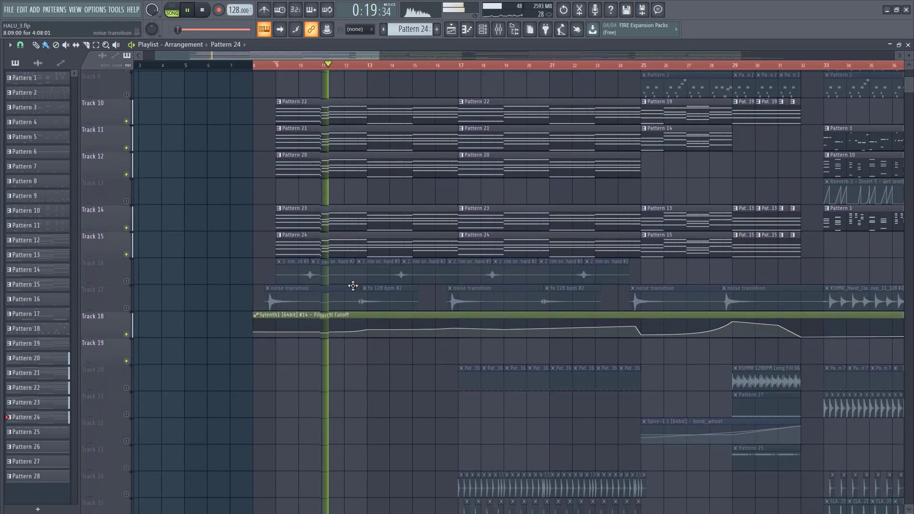
{"action": "scroll", "coordinate": [362, 278], "scroll_direction": "up", "scroll_amount": 3}
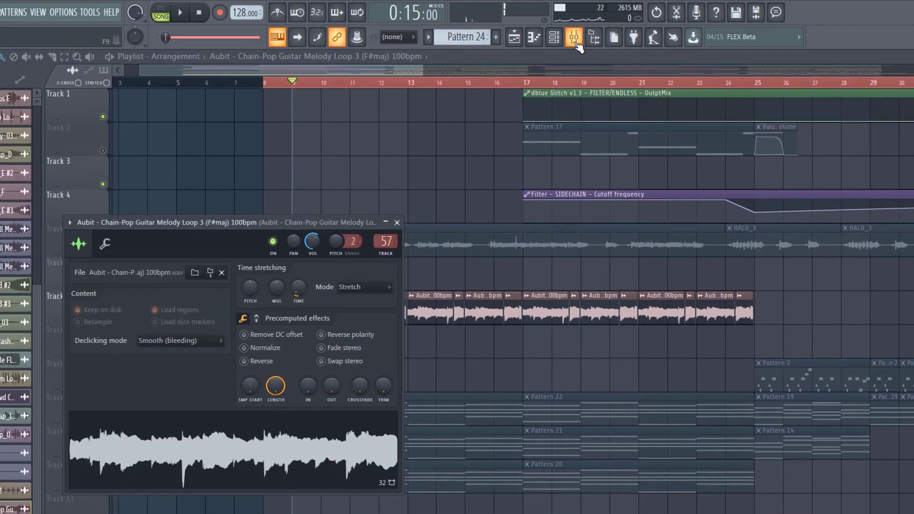
Step: Examine the Aubit guitar melody loop's mixer effects and review how the intro layers are arranged around it in the playlist
{"action": "key", "text": "F9"}
{"action": "left_click", "coordinate": [812, 229]}
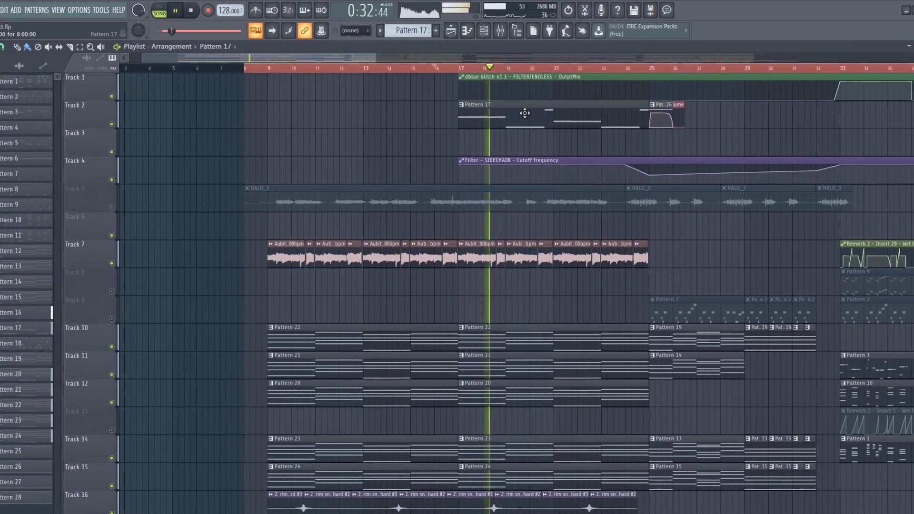
{"action": "left_click_drag", "start_coordinate": [356, 59], "coordinate": [389, 60]}
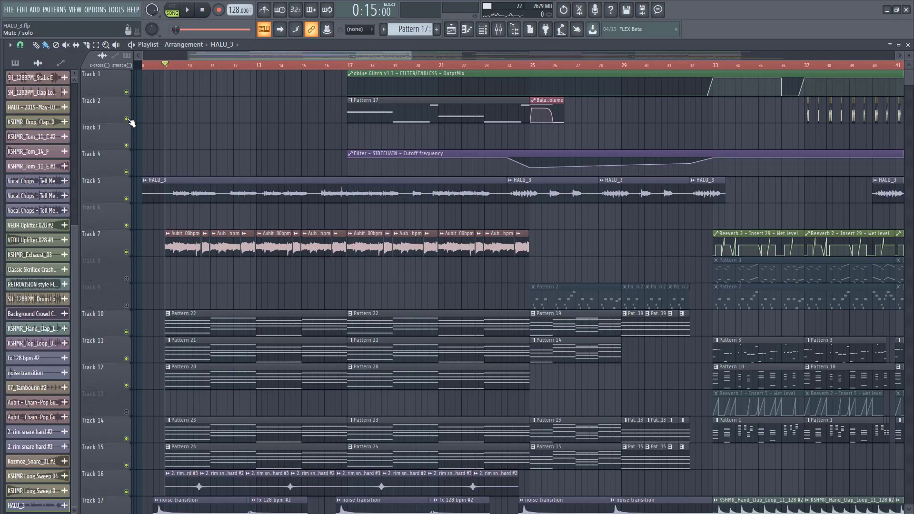
Step: Review the HALU_3 vocal clips and the build-up arrangement from bar 24, including transitions, filter automation and drum tracks
{"action": "scroll", "coordinate": [231, 153], "scroll_direction": "down", "scroll_amount": 4}
{"action": "scroll", "coordinate": [228, 150], "scroll_direction": "up", "scroll_amount": 3}
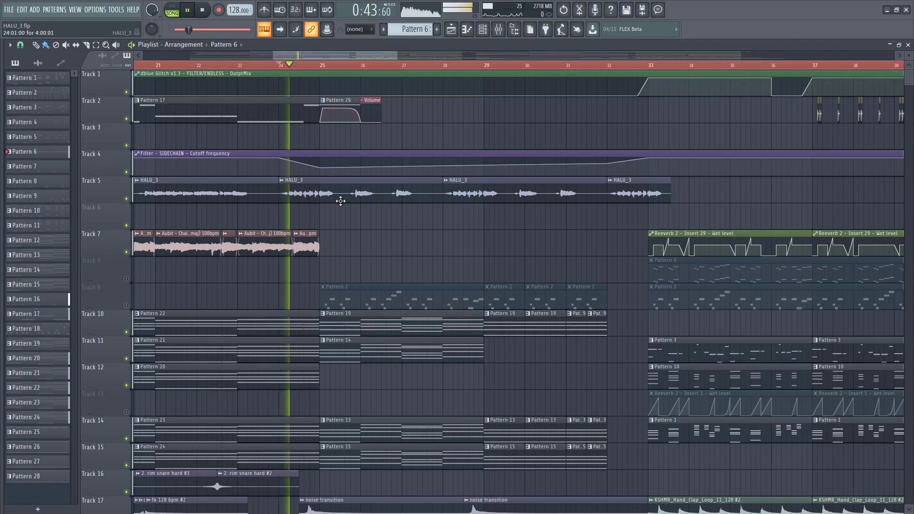
{"action": "scroll", "coordinate": [340, 201], "scroll_direction": "down", "scroll_amount": 5}
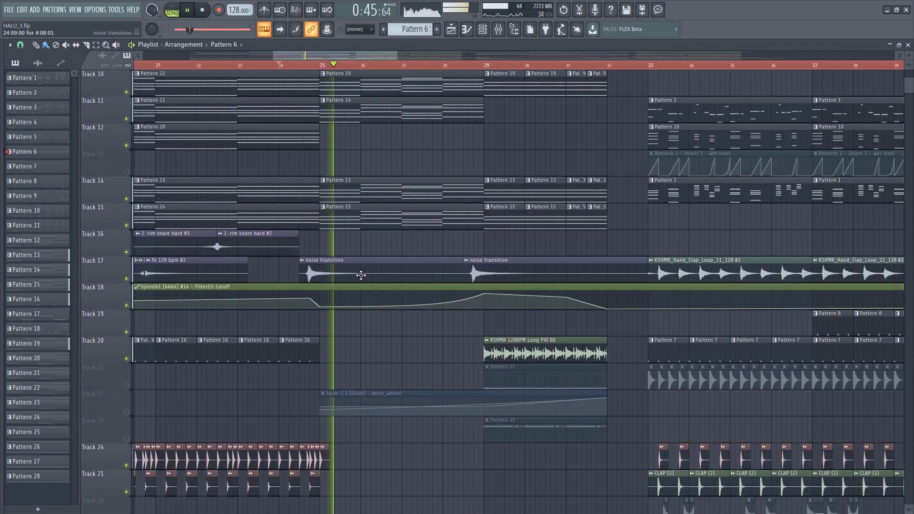
{"action": "scroll", "coordinate": [378, 279], "scroll_direction": "down", "scroll_amount": 6}
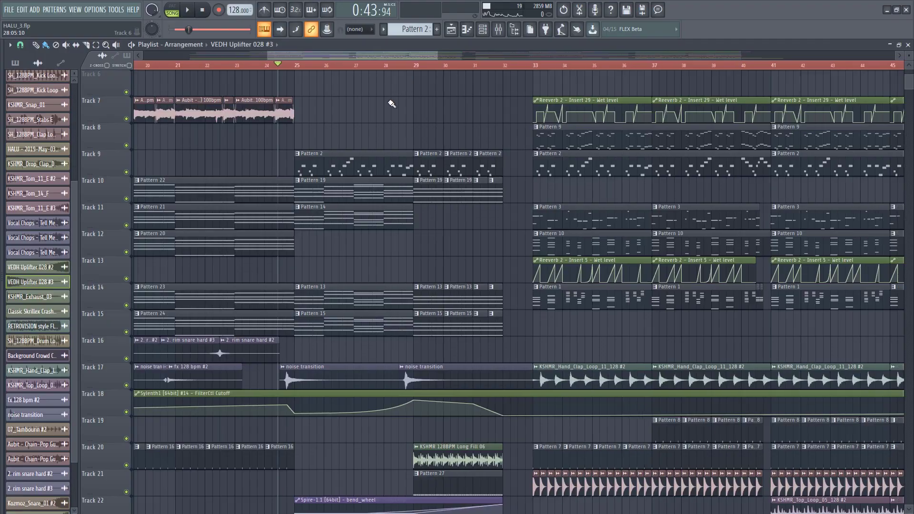
Step: Play the build-up with the Pattern 2 lead and inspect its uplifter, crowd cheering and automation clips on the lower playlist tracks
{"action": "scroll", "coordinate": [376, 142], "scroll_direction": "down", "scroll_amount": 5}
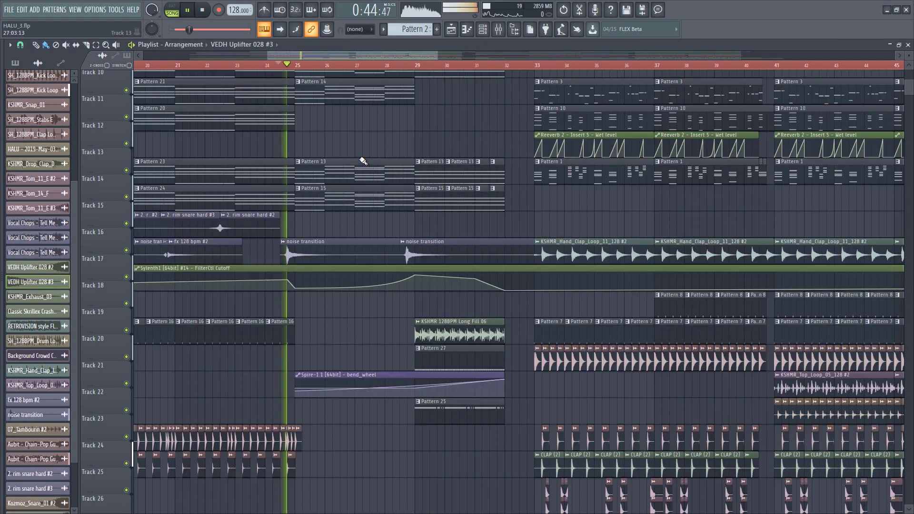
{"action": "scroll", "coordinate": [365, 197], "scroll_direction": "down", "scroll_amount": 10}
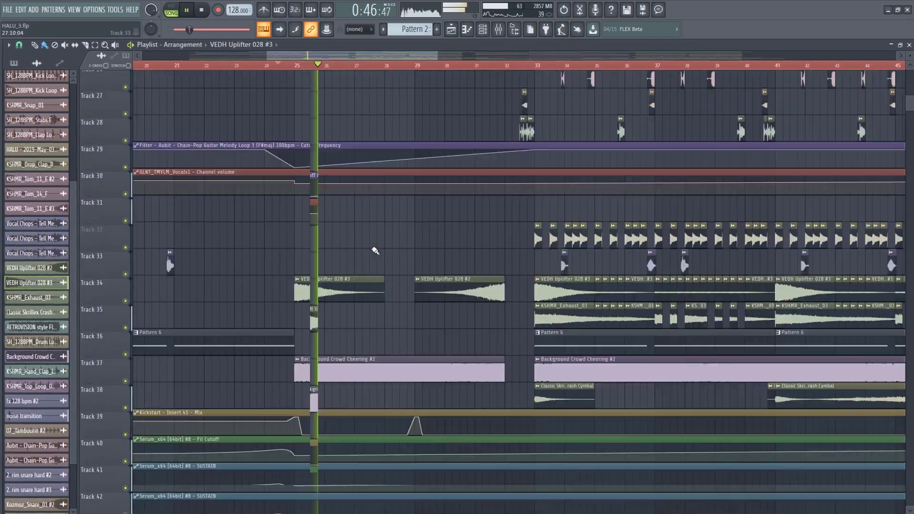
{"action": "scroll", "coordinate": [373, 248], "scroll_direction": "up", "scroll_amount": 19}
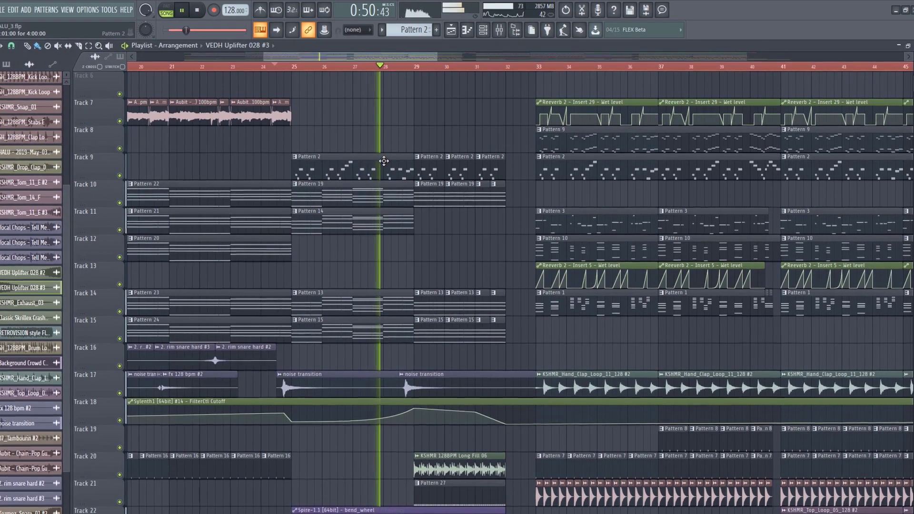
Step: Follow the build-up from bar 28 during playback and review its lead, chord, drum fill, uplifter, crowd cheering and automation tracks
{"action": "scroll", "coordinate": [416, 186], "scroll_direction": "down", "scroll_amount": 5}
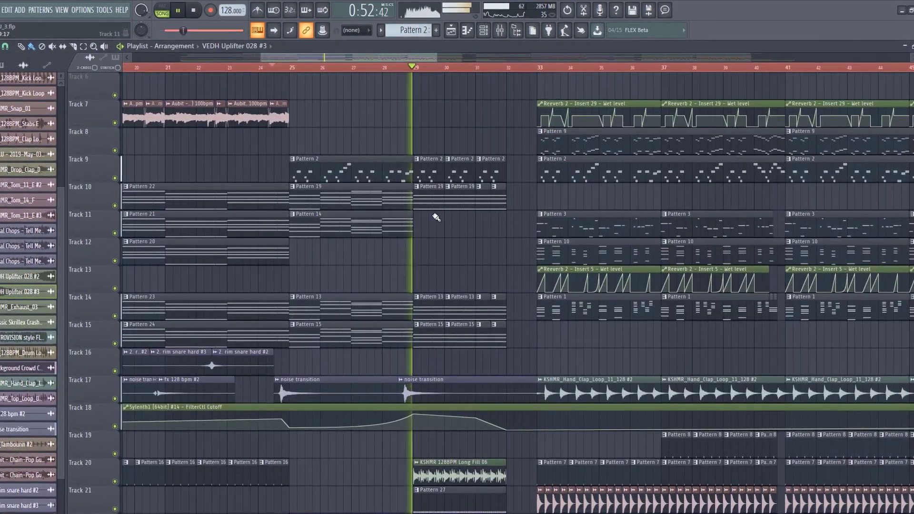
{"action": "scroll", "coordinate": [441, 217], "scroll_direction": "down", "scroll_amount": 15}
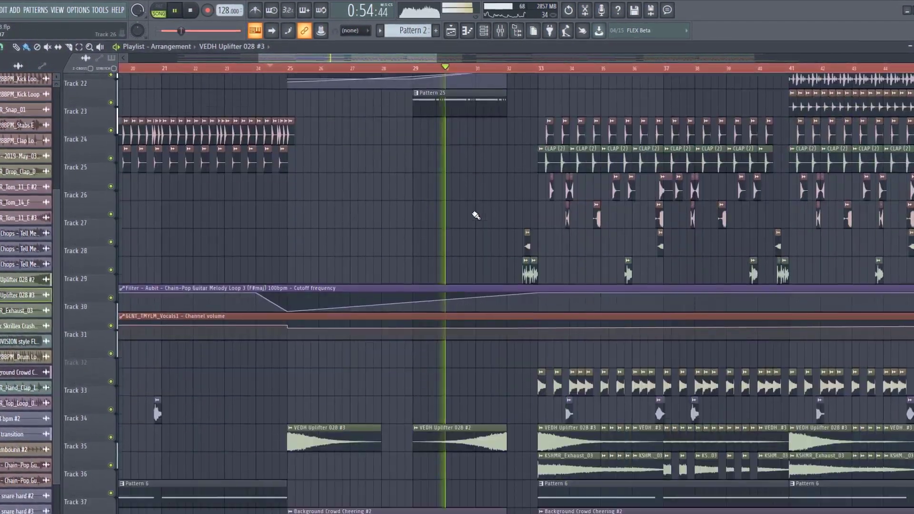
{"action": "scroll", "coordinate": [483, 208], "scroll_direction": "down", "scroll_amount": 5}
{"action": "scroll", "coordinate": [495, 205], "scroll_direction": "up", "scroll_amount": 2}
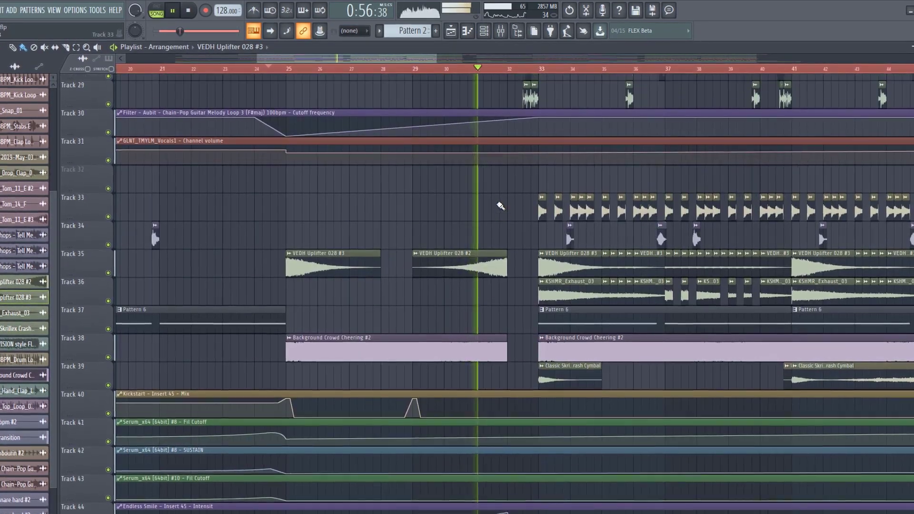
{"action": "scroll", "coordinate": [500, 205], "scroll_direction": "up", "scroll_amount": 6}
{"action": "scroll", "coordinate": [499, 205], "scroll_direction": "up", "scroll_amount": 7}
{"action": "scroll", "coordinate": [512, 193], "scroll_direction": "up", "scroll_amount": 1}
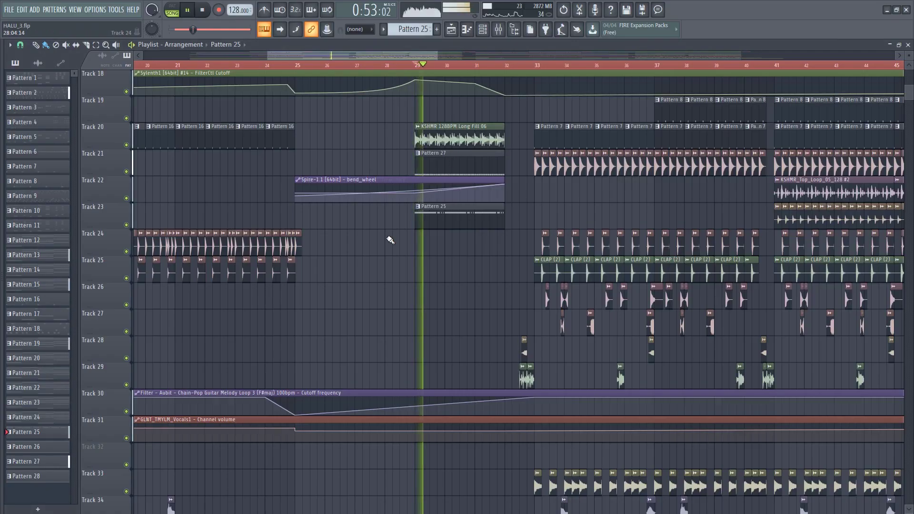
Step: Play the final build-up bars from bar 29 again and examine the layers and automation clips on tracks 18 to 44
{"action": "scroll", "coordinate": [447, 222], "scroll_direction": "down", "scroll_amount": 5}
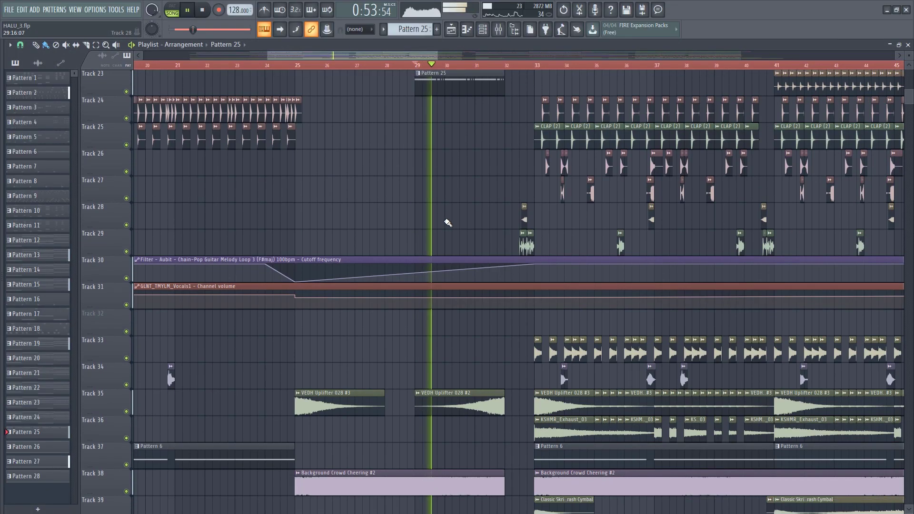
{"action": "scroll", "coordinate": [447, 222], "scroll_direction": "down", "scroll_amount": 6}
{"action": "scroll", "coordinate": [470, 240], "scroll_direction": "down", "scroll_amount": 4}
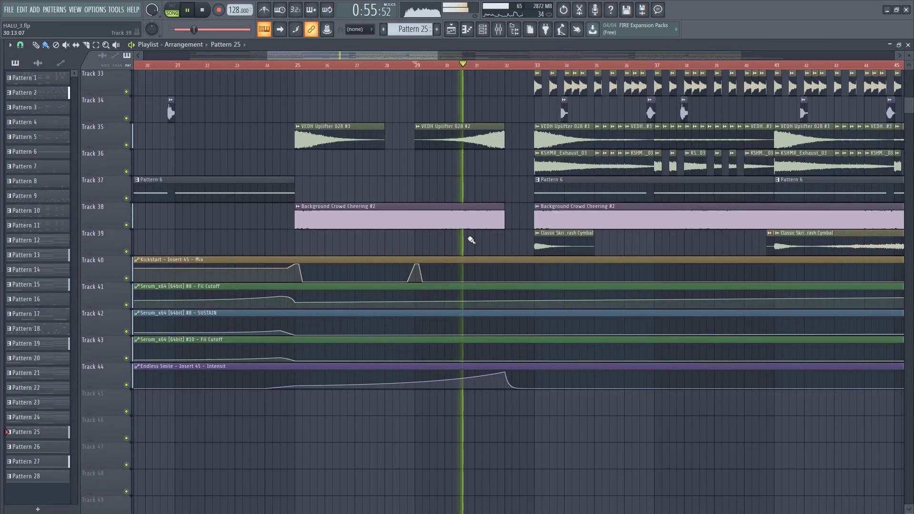
{"action": "scroll", "coordinate": [468, 238], "scroll_direction": "up", "scroll_amount": 20}
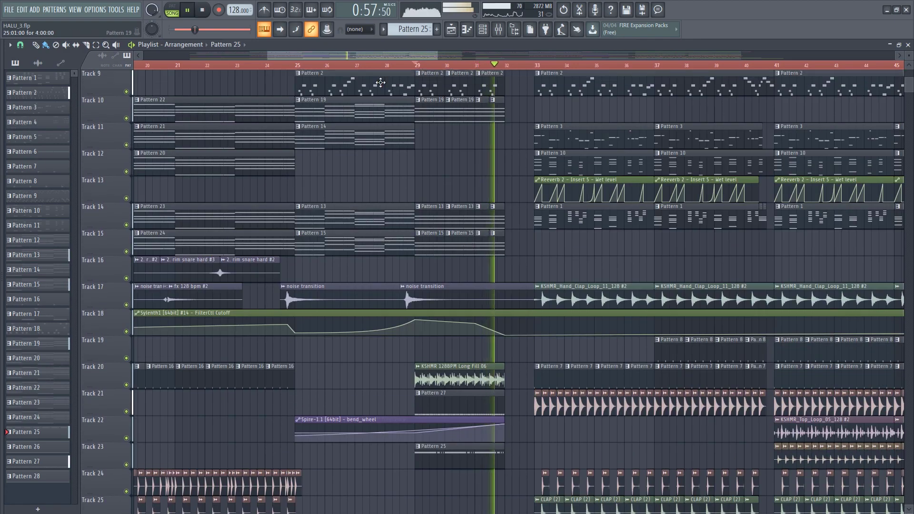
{"action": "scroll", "coordinate": [362, 57], "scroll_direction": "right", "scroll_amount": 2}
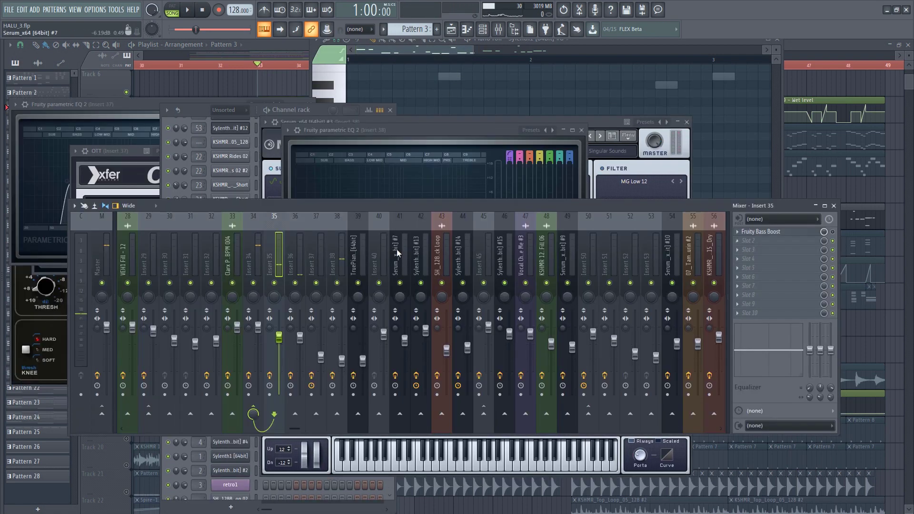
Step: Play the drop's Pattern 3 layer and inspect the Fruity parametric EQ 2 on mixer insert 36
{"action": "key", "text": "space"}
{"action": "left_click", "coordinate": [293, 256]}
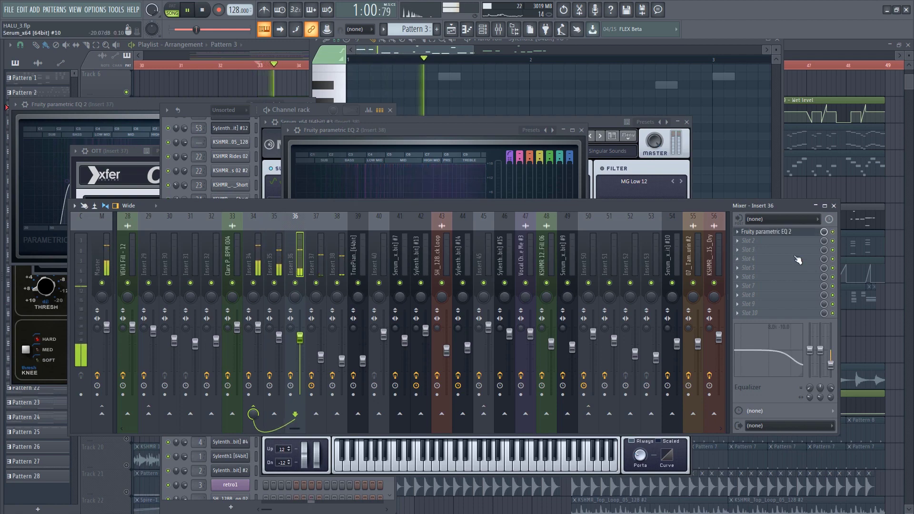
{"action": "left_click", "coordinate": [795, 232]}
{"action": "left_click", "coordinate": [355, 226]}
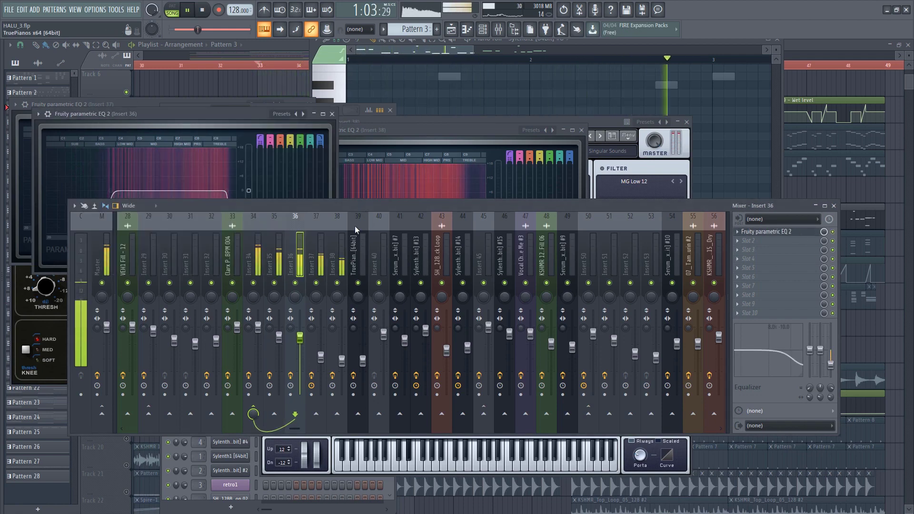
{"action": "key", "text": "space"}
Step: Play the drop's Pattern 10 piano part on track 12, then view its notes and TruePianos instrument settings
{"action": "key", "text": "space"}
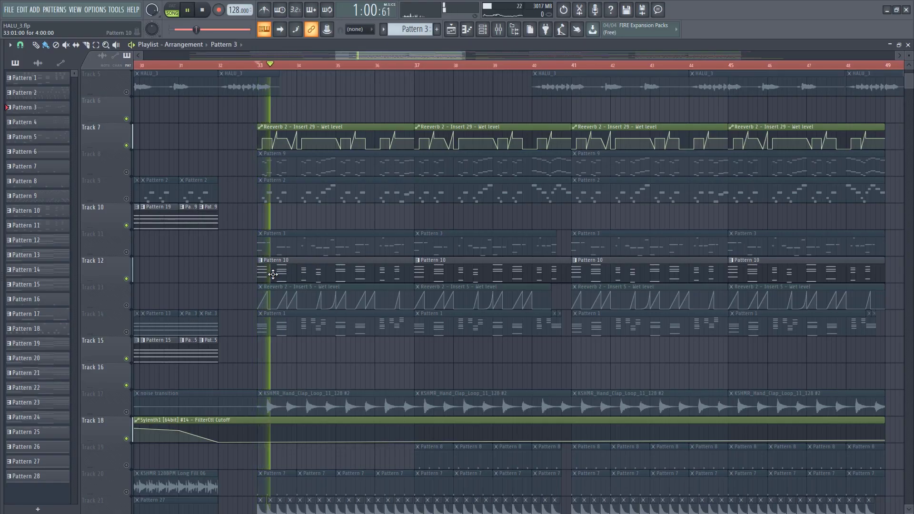
{"action": "double_click", "coordinate": [281, 273]}
{"action": "key", "text": "space"}
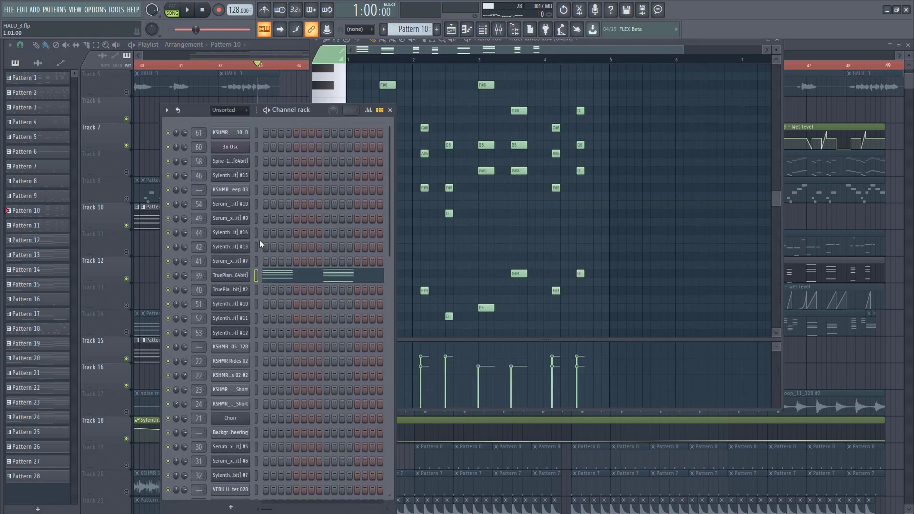
{"action": "left_click", "coordinate": [259, 241]}
{"action": "left_click_drag", "start_coordinate": [293, 178], "coordinate": [439, 245]}
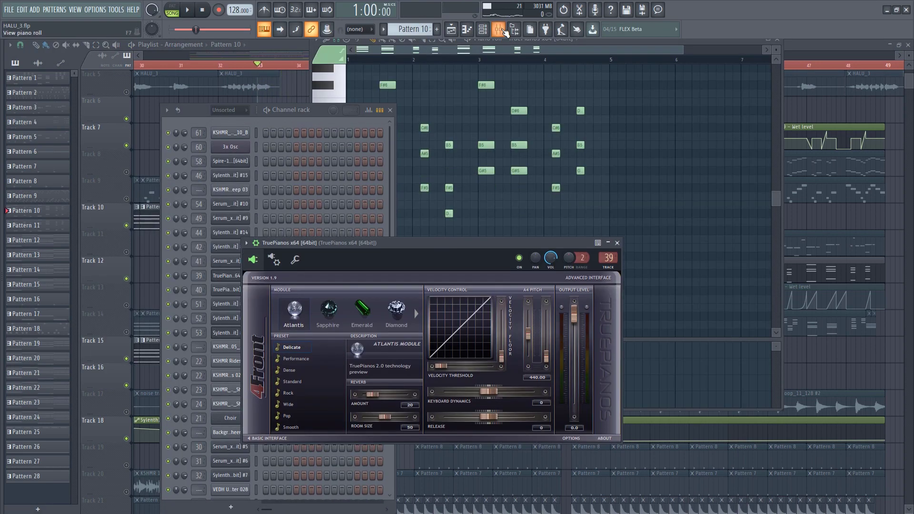
{"action": "key", "text": "F9"}
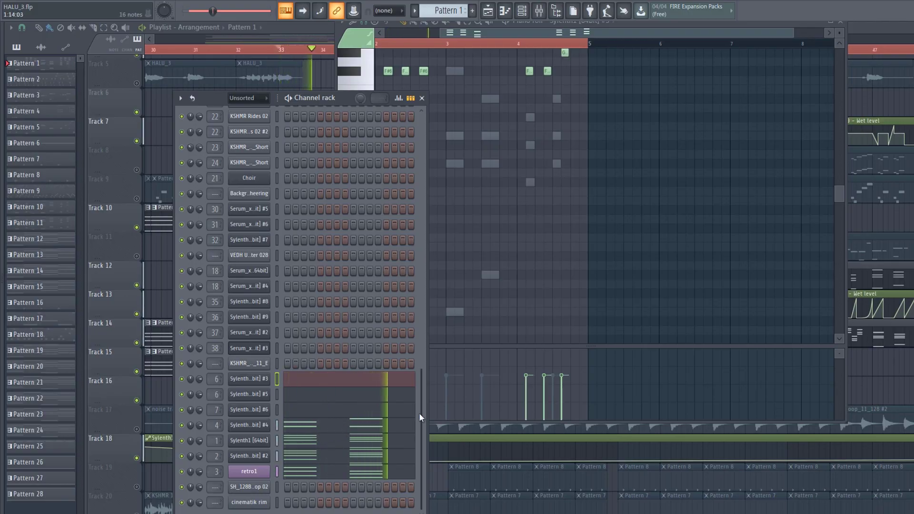
Step: Inspect the drop chord synths of Pattern 1 and the wet level of Fruity Reeverb 2 on mixer insert 5
{"action": "left_click", "coordinate": [257, 428]}
{"action": "left_click", "coordinate": [539, 14]}
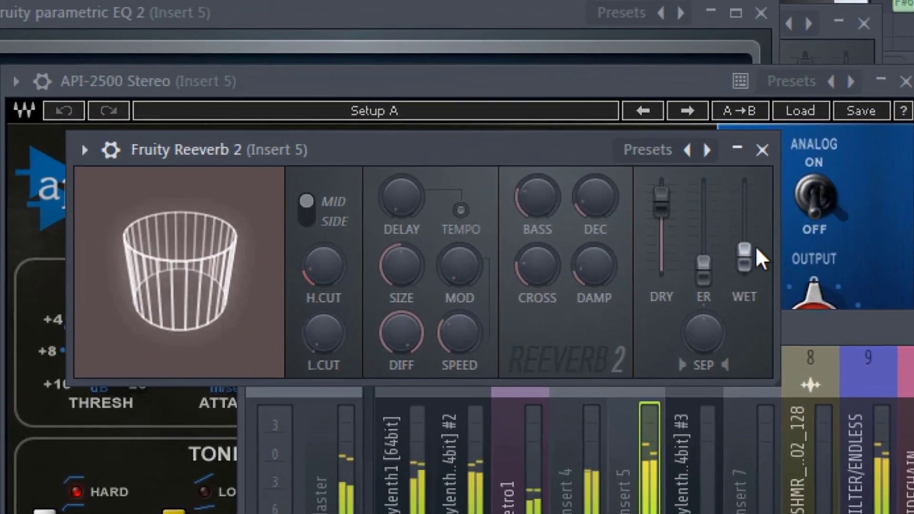
{"action": "left_click_drag", "start_coordinate": [355, 175], "coordinate": [359, 186]}
{"action": "mouse_move", "coordinate": [761, 275]}
{"action": "left_mouse_down"}
{"action": "mouse_move", "coordinate": [751, 232]}
{"action": "mouse_move", "coordinate": [757, 260]}
{"action": "left_mouse_up"}
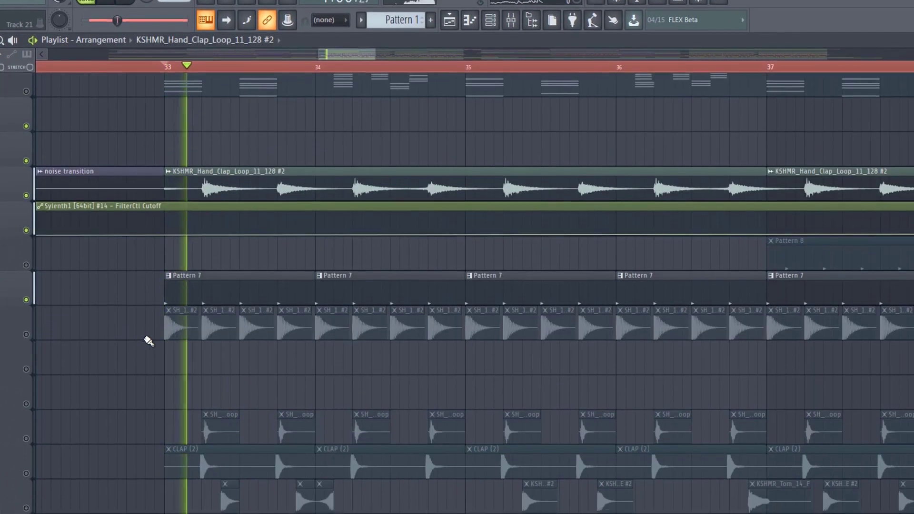
Step: Unmute the drop's clap and tom tracks and audition the percussion layers from bar 33, including the SH_128BPM_Stabs E clips
{"action": "left_click", "coordinate": [262, 279]}
{"action": "scroll", "coordinate": [81, 379], "scroll_direction": "down", "scroll_amount": 6}
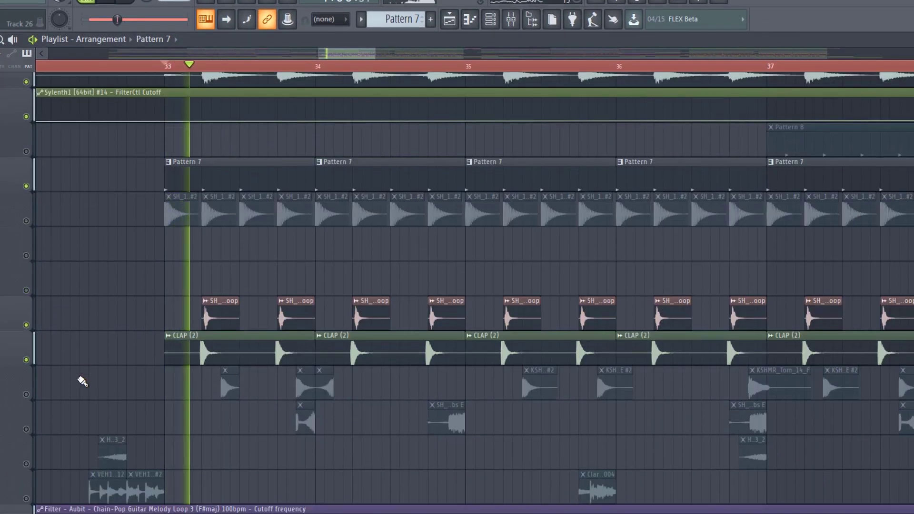
{"action": "left_click", "coordinate": [28, 300]}
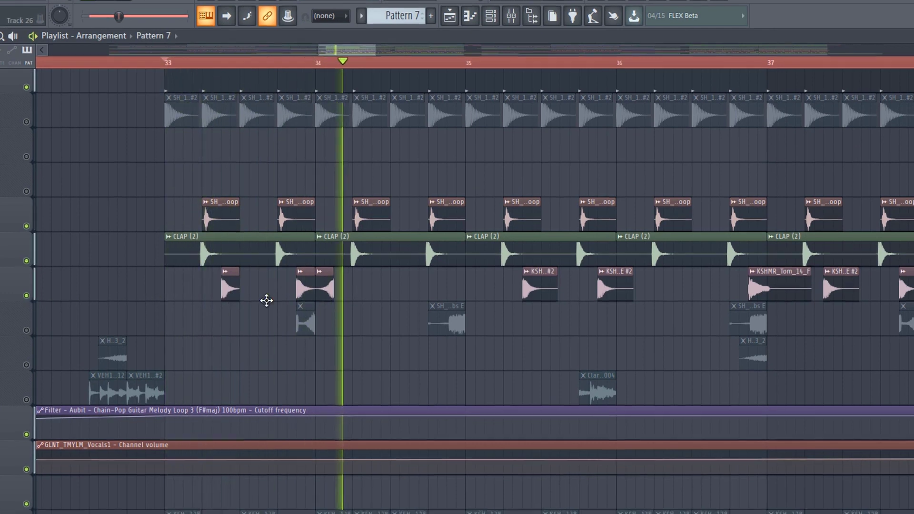
{"action": "key", "text": "space"}
{"action": "scroll", "coordinate": [142, 357], "scroll_direction": "down", "scroll_amount": 3}
{"action": "left_click", "coordinate": [211, 386]}
{"action": "key", "text": "space"}
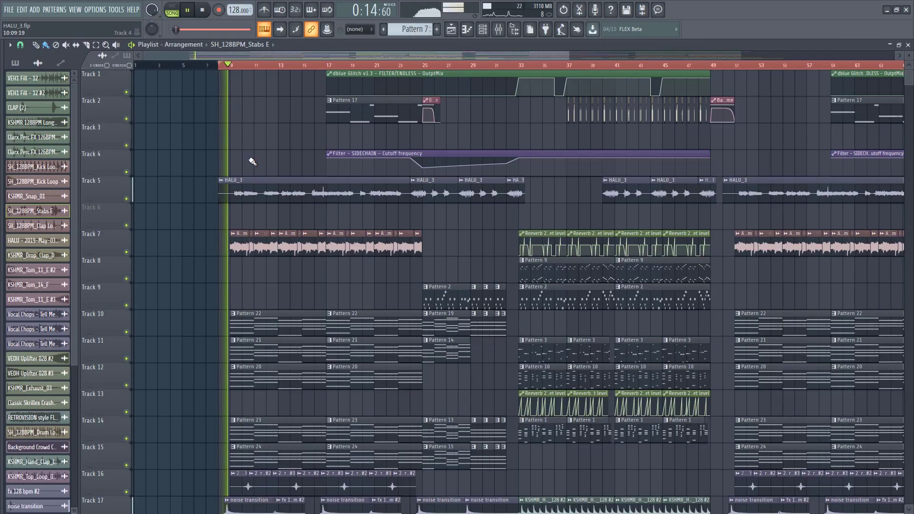
Step: Play the full arrangement from the intro at bar 9 and review its vocal, guitar loop, chord and transition tracks
{"action": "scroll", "coordinate": [262, 172], "scroll_direction": "down", "scroll_amount": 5}
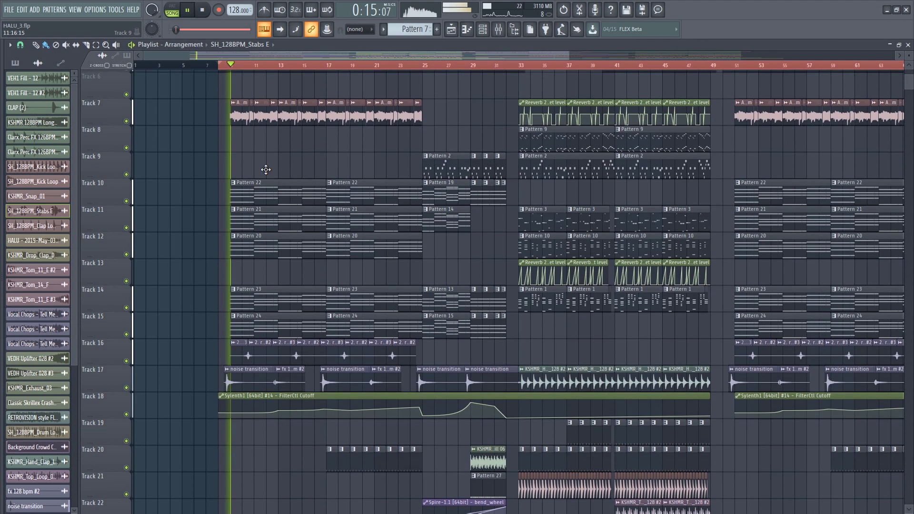
{"action": "scroll", "coordinate": [265, 171], "scroll_direction": "up", "scroll_amount": 5}
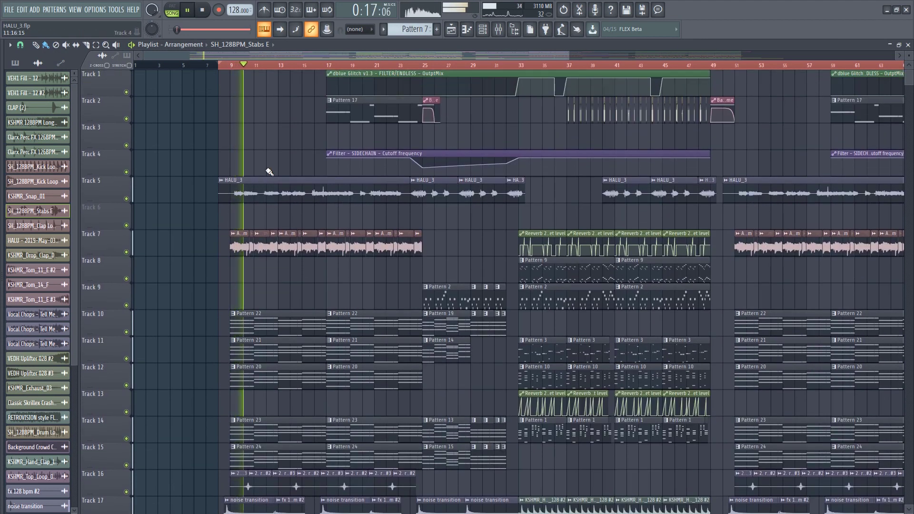
{"action": "scroll", "coordinate": [270, 171], "scroll_direction": "down", "scroll_amount": 6}
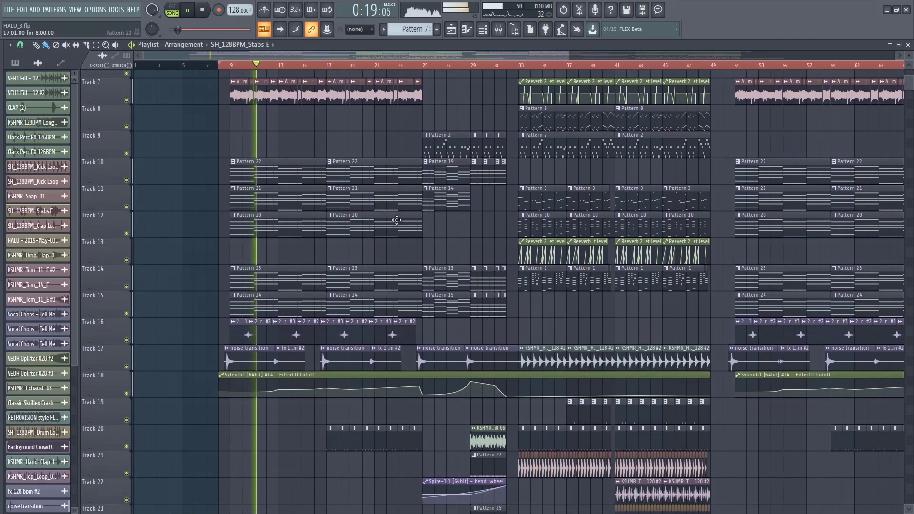
{"action": "scroll", "coordinate": [396, 219], "scroll_direction": "down", "scroll_amount": 4}
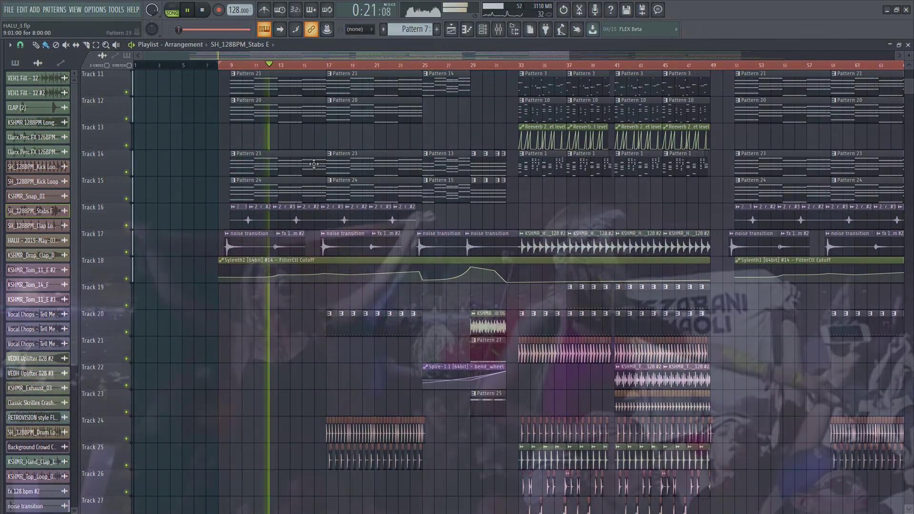
{"action": "left_click", "coordinate": [309, 158]}
{"action": "scroll", "coordinate": [299, 185], "scroll_direction": "up", "scroll_amount": 1}
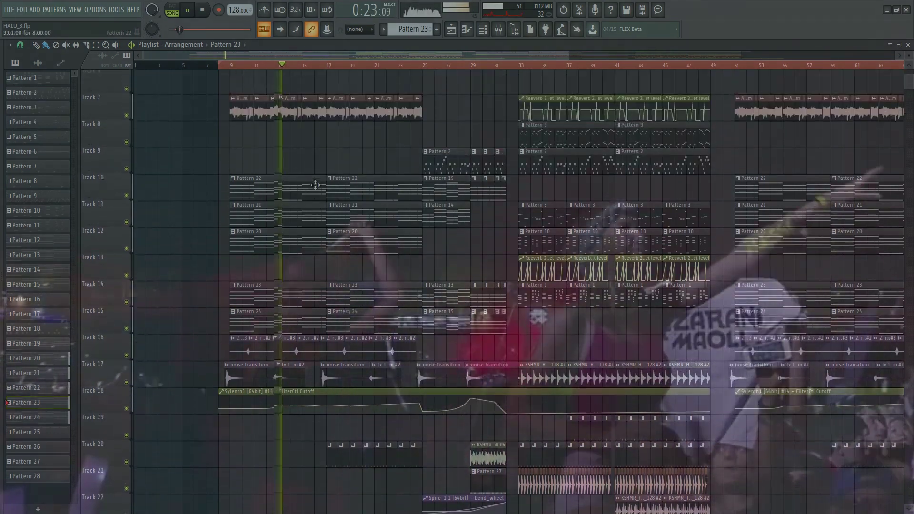
{"action": "scroll", "coordinate": [319, 187], "scroll_direction": "up", "scroll_amount": 3}
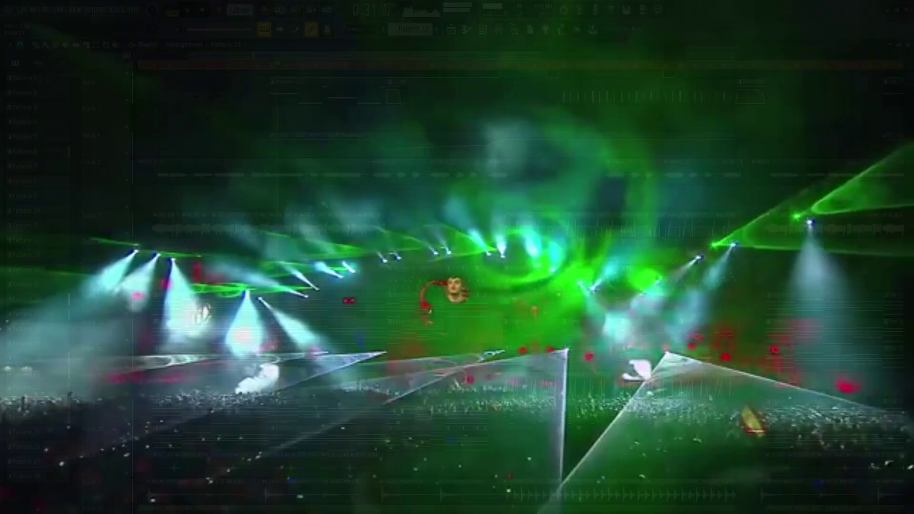
Step: Follow the second half of the intro and the build-up from bar 20, reviewing the drum, chord, lead and automation tracks
{"action": "scroll", "coordinate": [337, 123], "scroll_direction": "down", "scroll_amount": 5}
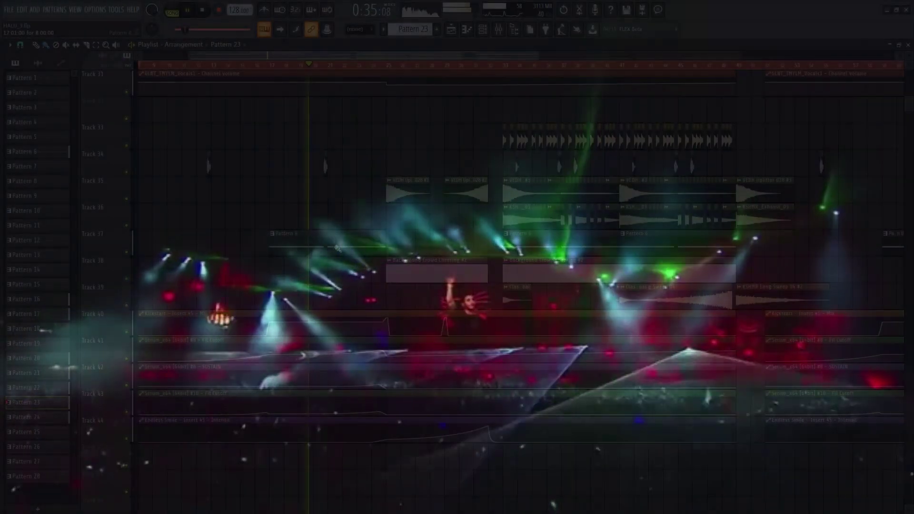
{"action": "scroll", "coordinate": [337, 248], "scroll_direction": "up", "scroll_amount": 15}
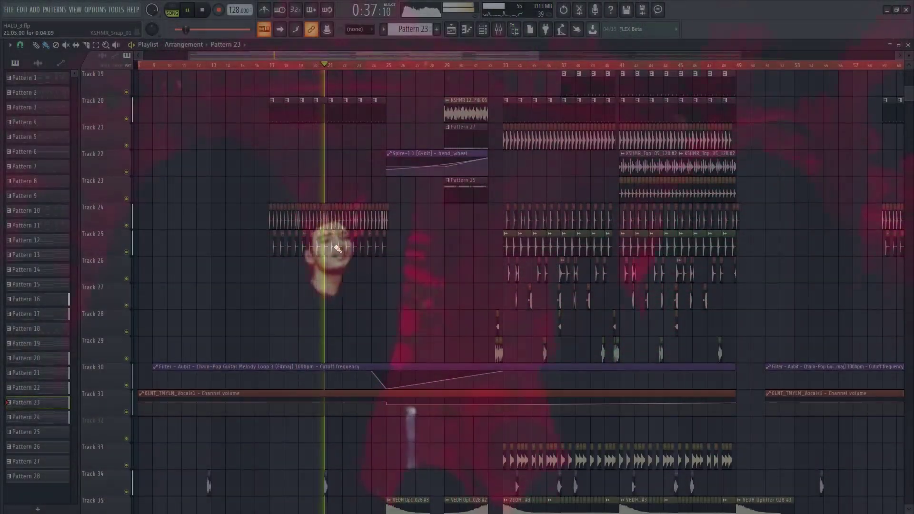
{"action": "scroll", "coordinate": [336, 248], "scroll_direction": "up", "scroll_amount": 4}
{"action": "scroll", "coordinate": [334, 246], "scroll_direction": "up", "scroll_amount": 7}
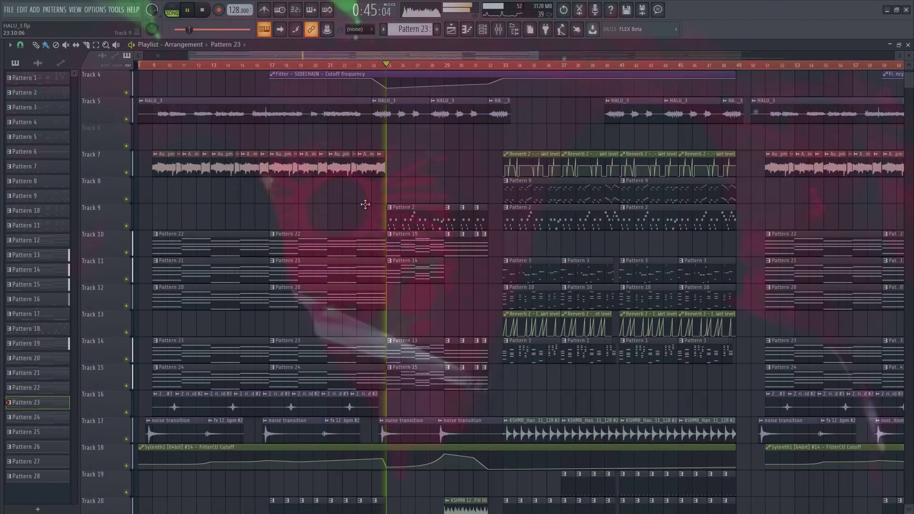
{"action": "scroll", "coordinate": [390, 193], "scroll_direction": "down", "scroll_amount": 7}
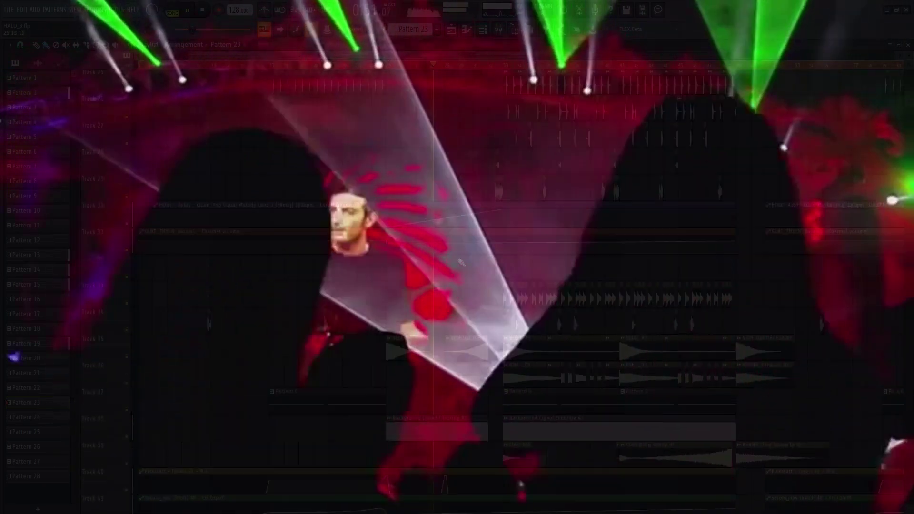
{"action": "scroll", "coordinate": [524, 285], "scroll_direction": "up", "scroll_amount": 6}
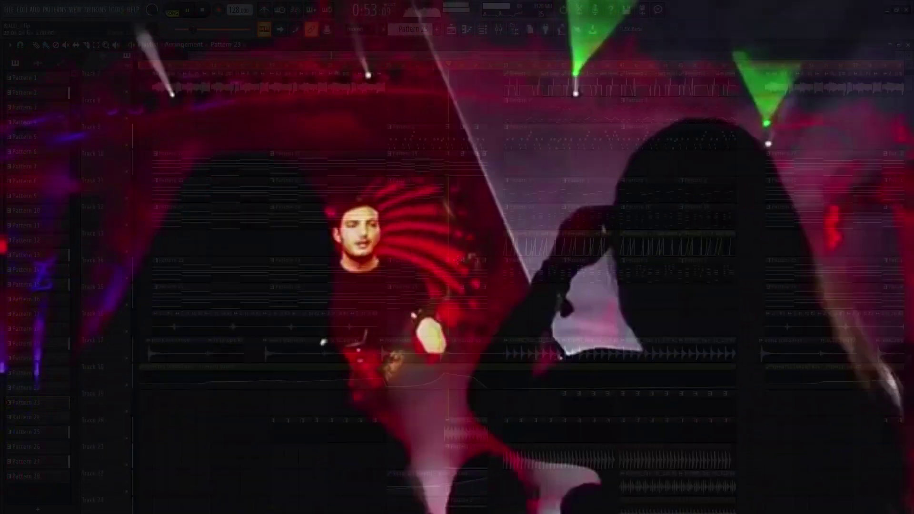
{"action": "scroll", "coordinate": [460, 261], "scroll_direction": "up", "scroll_amount": 3}
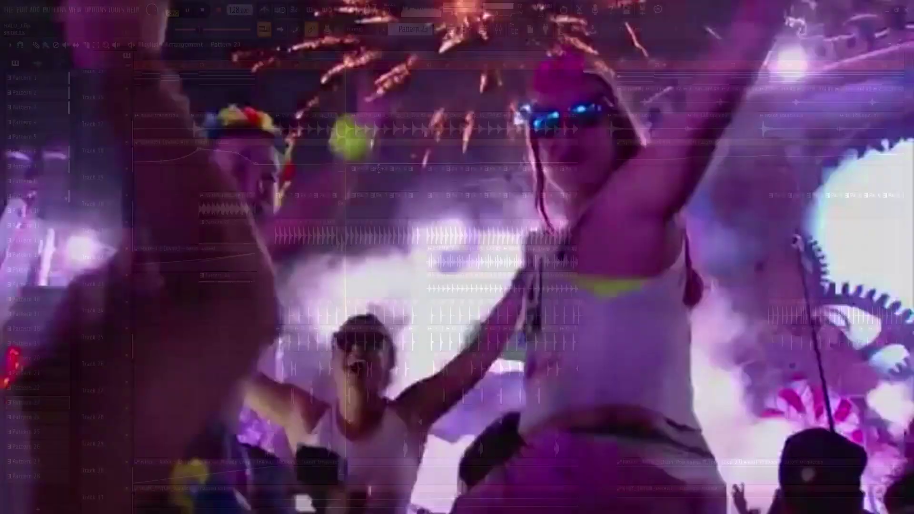
Step: Follow the drop to bar 49 during playback and review its melody, vocal, percussion, effects and automation tracks
{"action": "scroll", "coordinate": [519, 285], "scroll_direction": "down", "scroll_amount": 5}
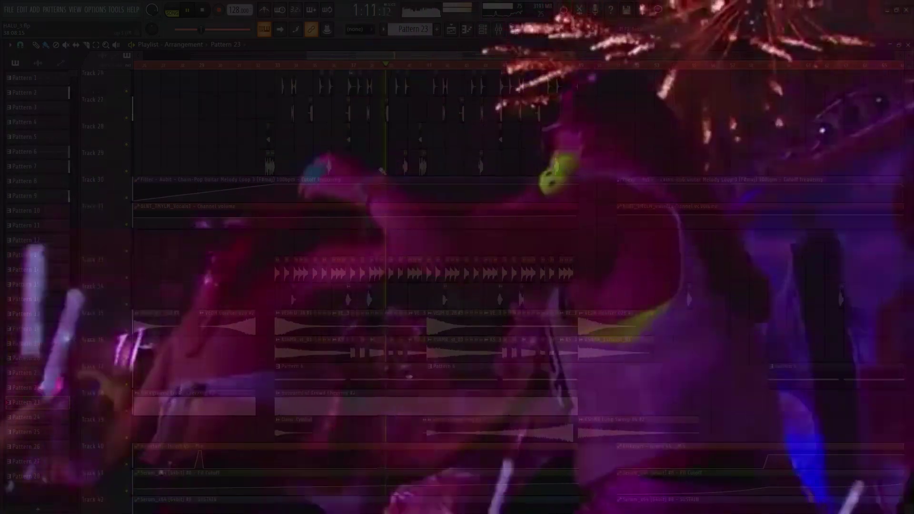
{"action": "scroll", "coordinate": [380, 169], "scroll_direction": "up", "scroll_amount": 8}
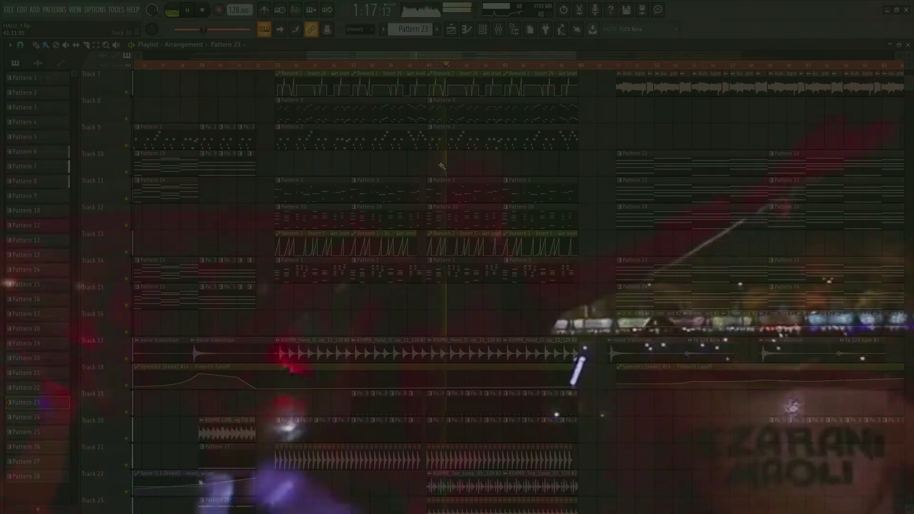
{"action": "scroll", "coordinate": [442, 166], "scroll_direction": "down", "scroll_amount": 2}
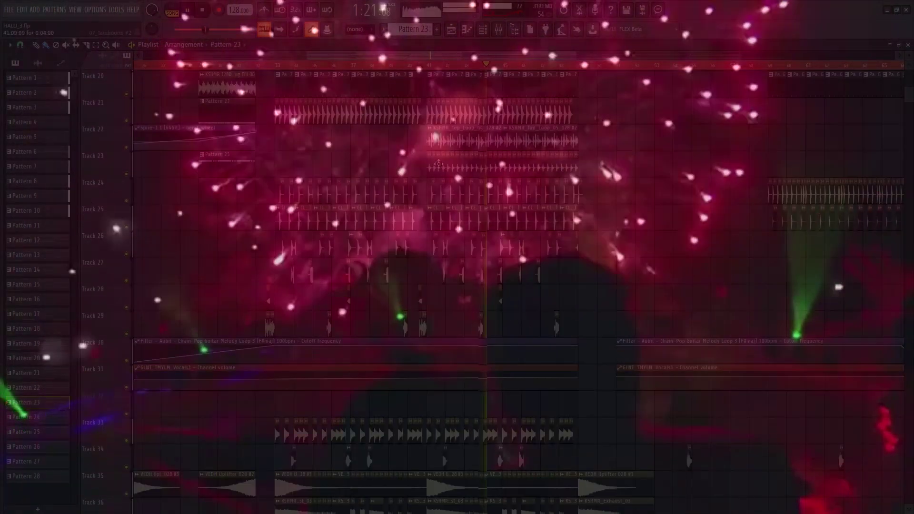
{"action": "scroll", "coordinate": [438, 164], "scroll_direction": "down", "scroll_amount": 1}
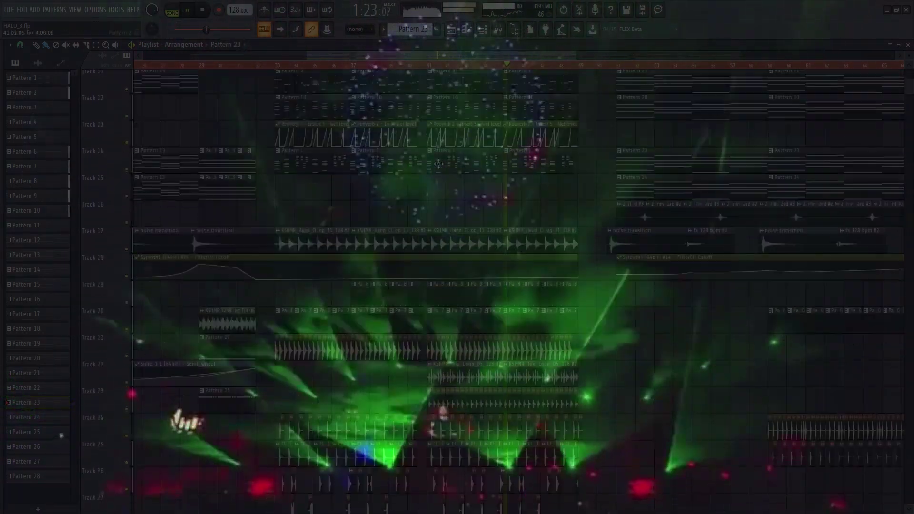
{"action": "scroll", "coordinate": [439, 164], "scroll_direction": "up", "scroll_amount": 2}
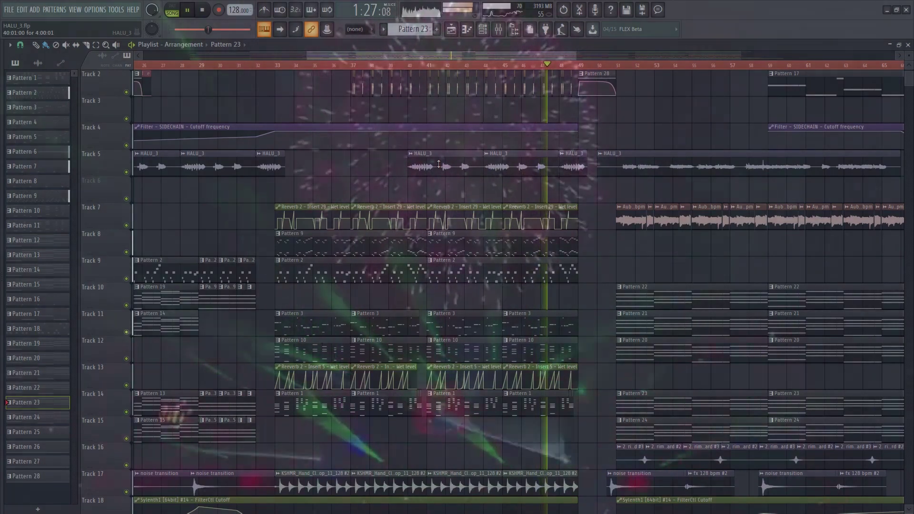
{"action": "scroll", "coordinate": [439, 164], "scroll_direction": "down", "scroll_amount": 4}
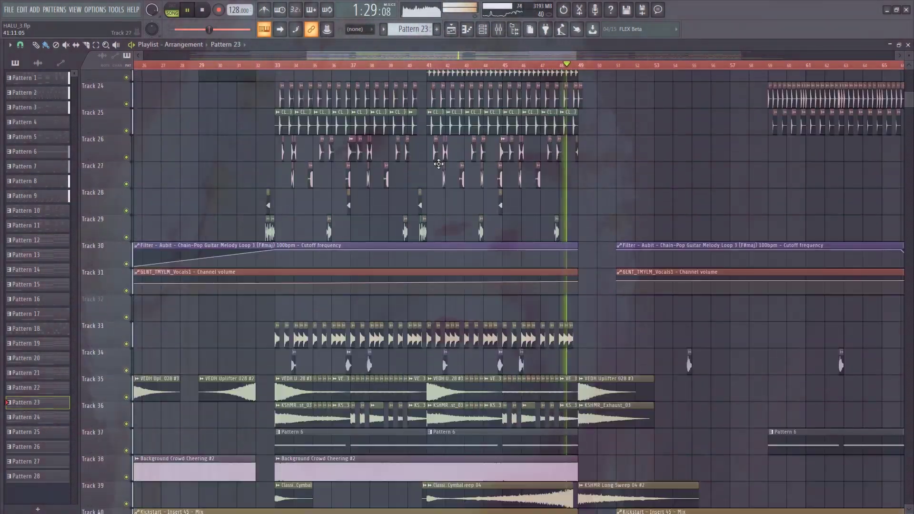
{"action": "scroll", "coordinate": [439, 163], "scroll_direction": "down", "scroll_amount": 7}
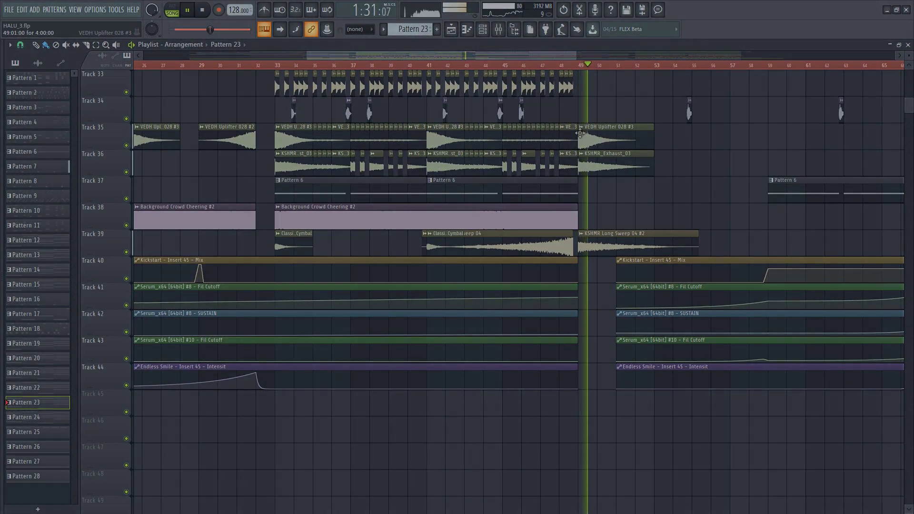